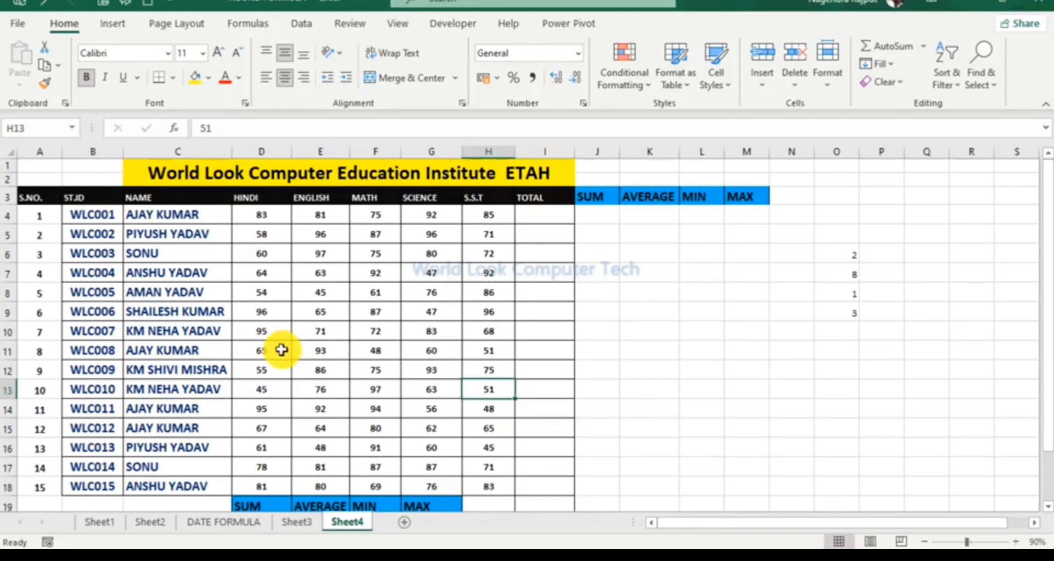
# - Review the marks table's student IDs, names and subject marks such as HINDI, MATH and SCIENCE
pyautogui.click(375, 350)
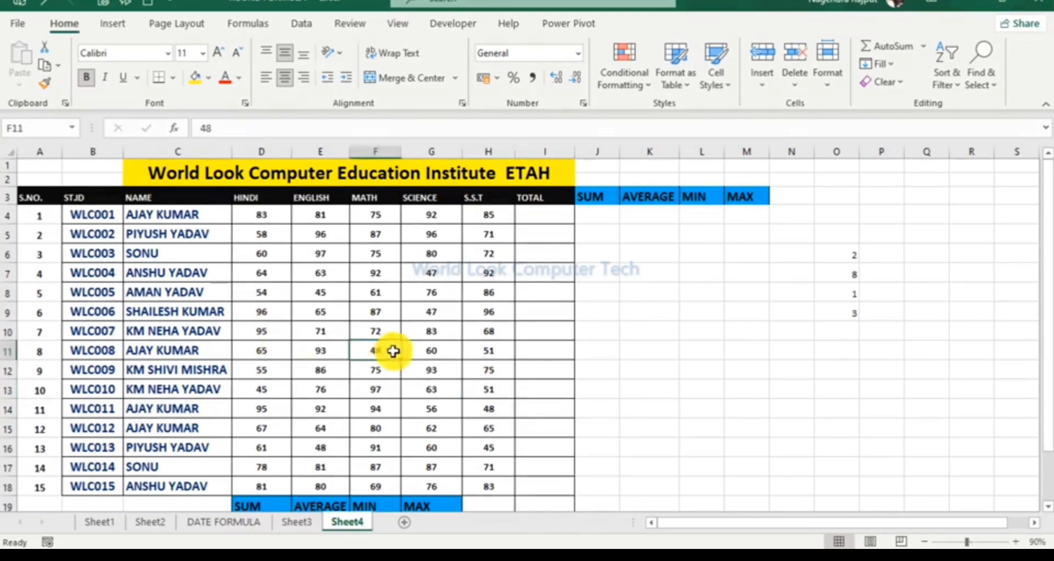
pyautogui.moveTo(91, 220); pyautogui.dragTo(84, 433)
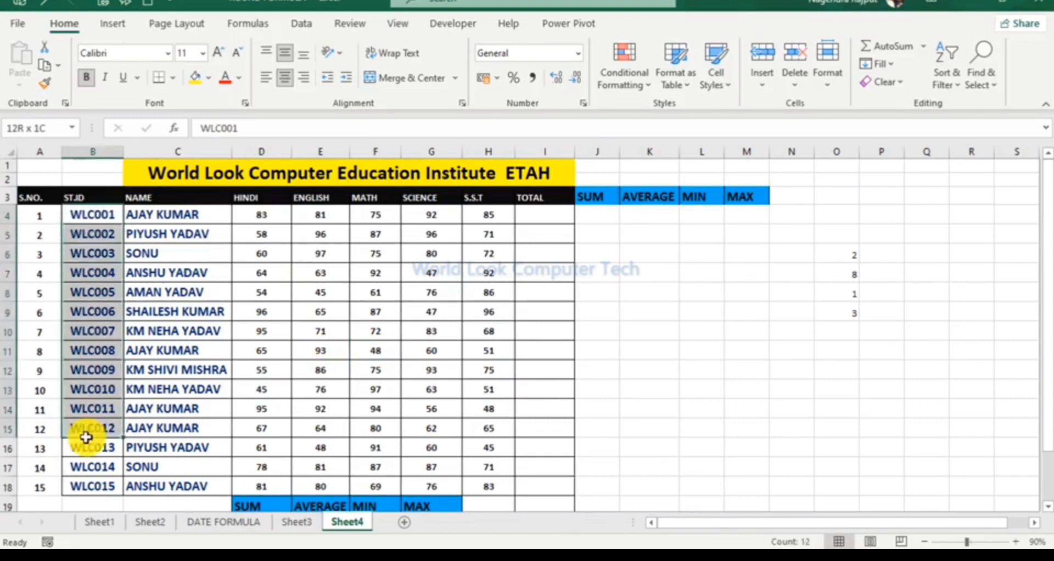
pyautogui.click(153, 254)
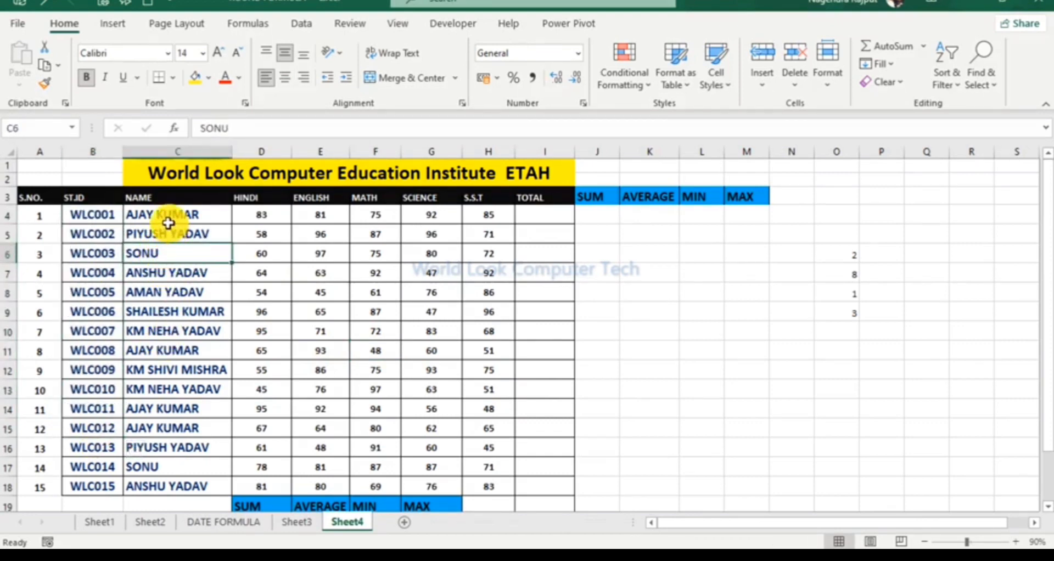
pyautogui.moveTo(170, 216); pyautogui.dragTo(170, 390)
pyautogui.click(250, 211)
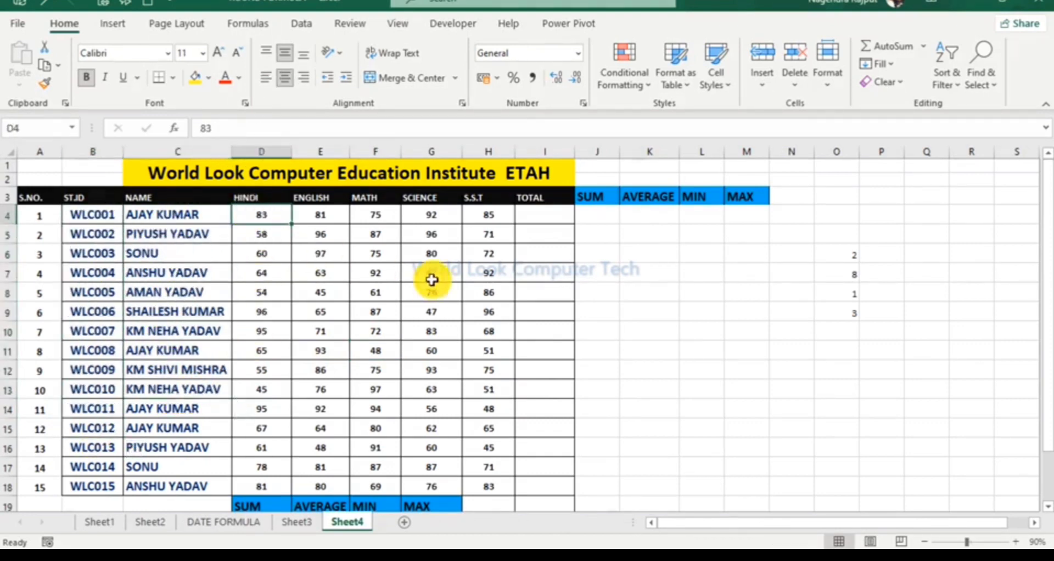
pyautogui.click(459, 370)
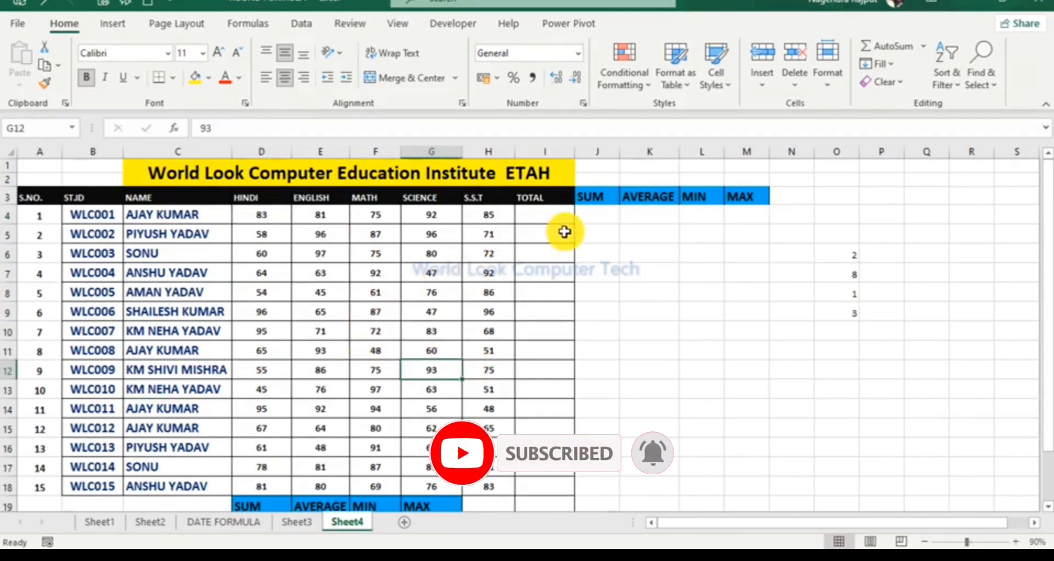
# - Point out the empty SUM, AVERAGE, MIN, MAX and TOTAL result columns
pyautogui.click(599, 215)
pyautogui.click(649, 216)
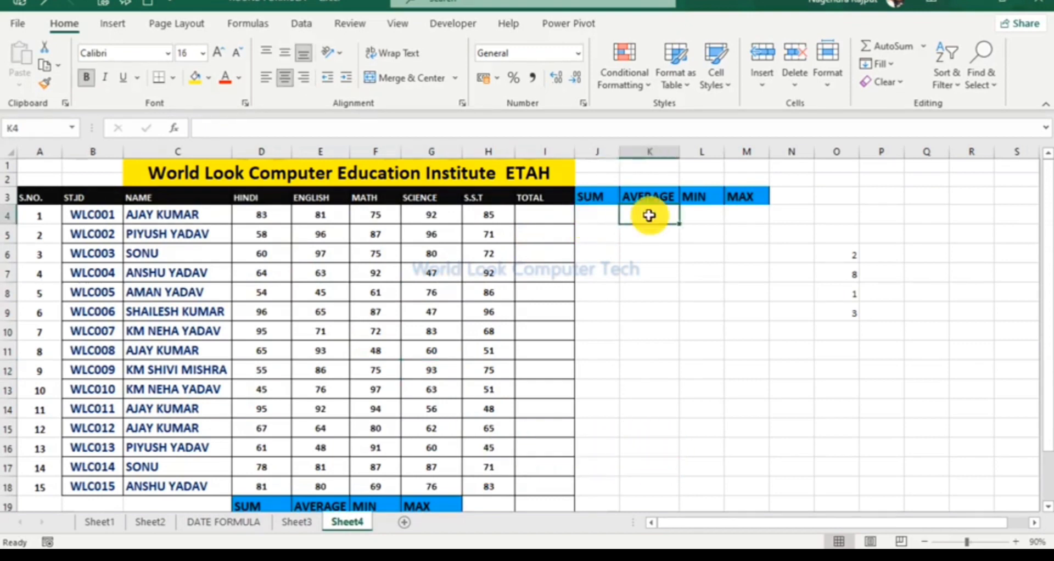
pyautogui.click(699, 213)
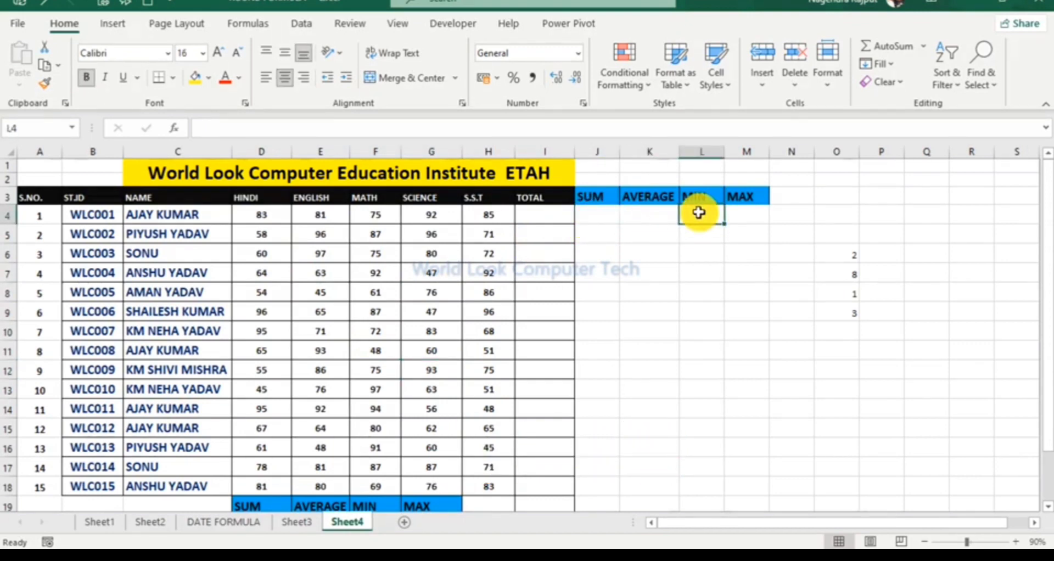
pyautogui.click(748, 214)
pyautogui.click(706, 247)
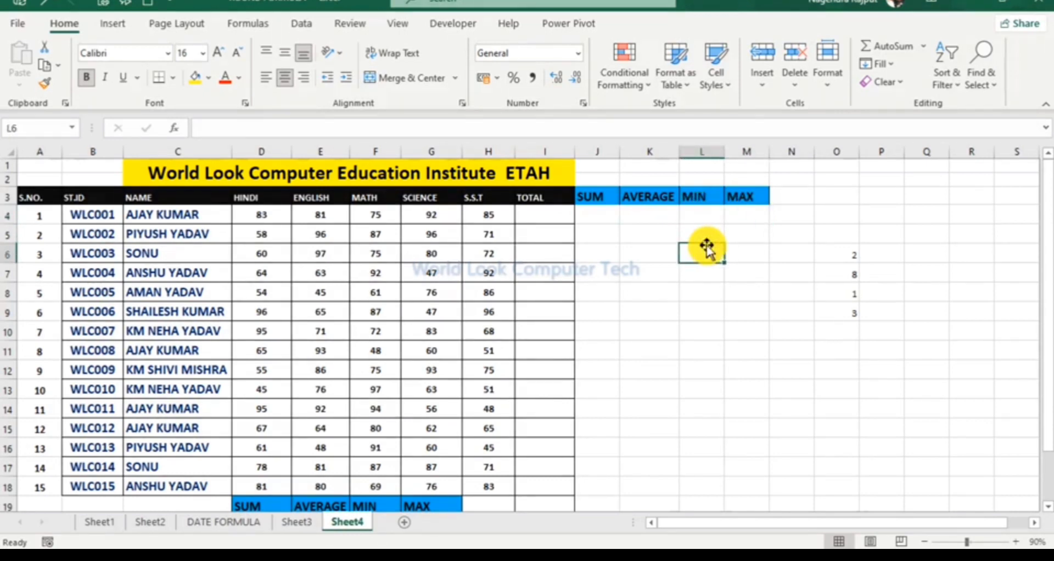
pyautogui.click(563, 291)
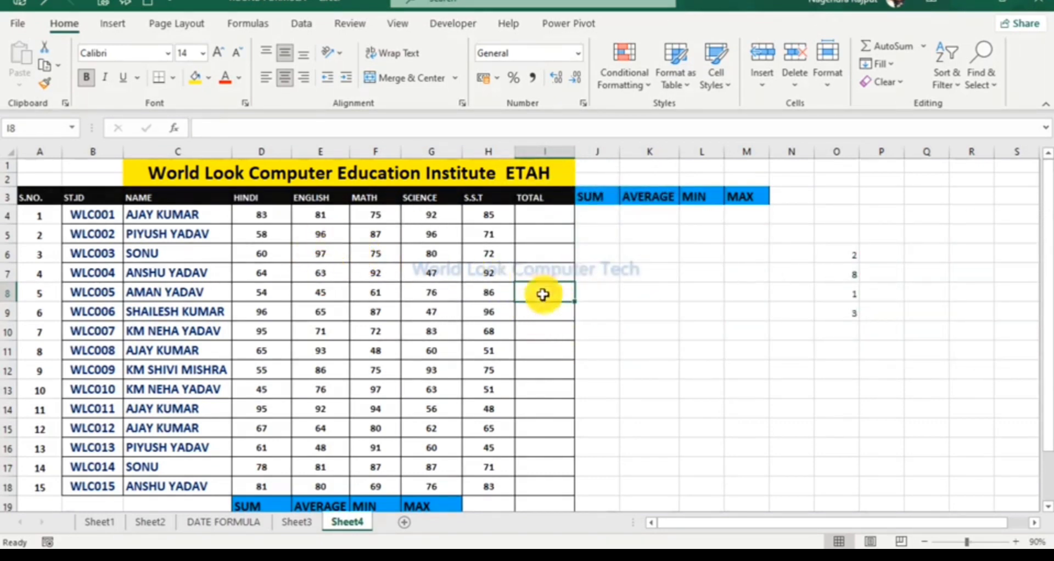
pyautogui.click(551, 309)
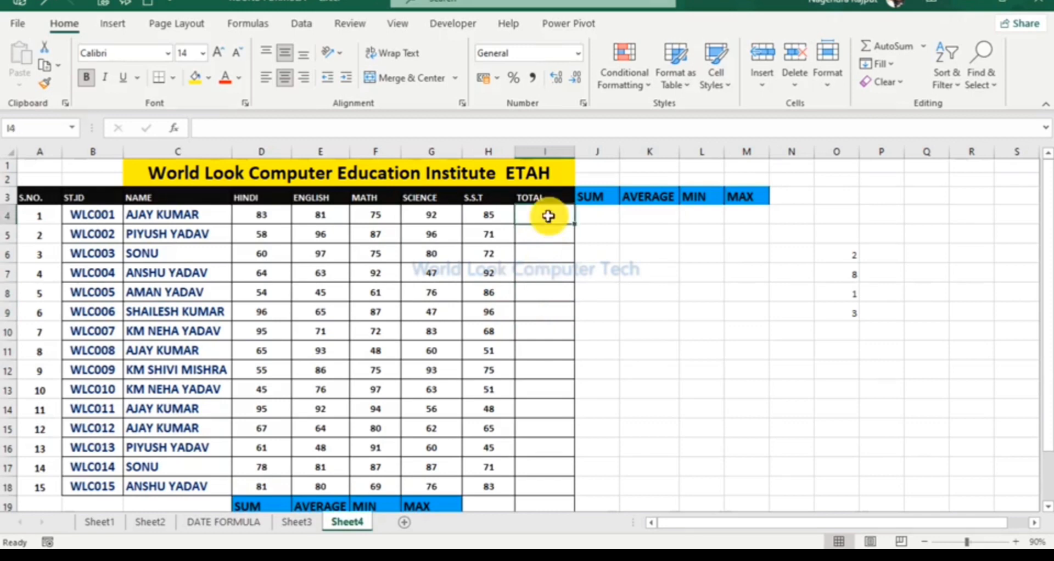
# - Enter =SUM(D4:H4) in J4 to total the first student's marks, giving 416
pyautogui.click(596, 222)
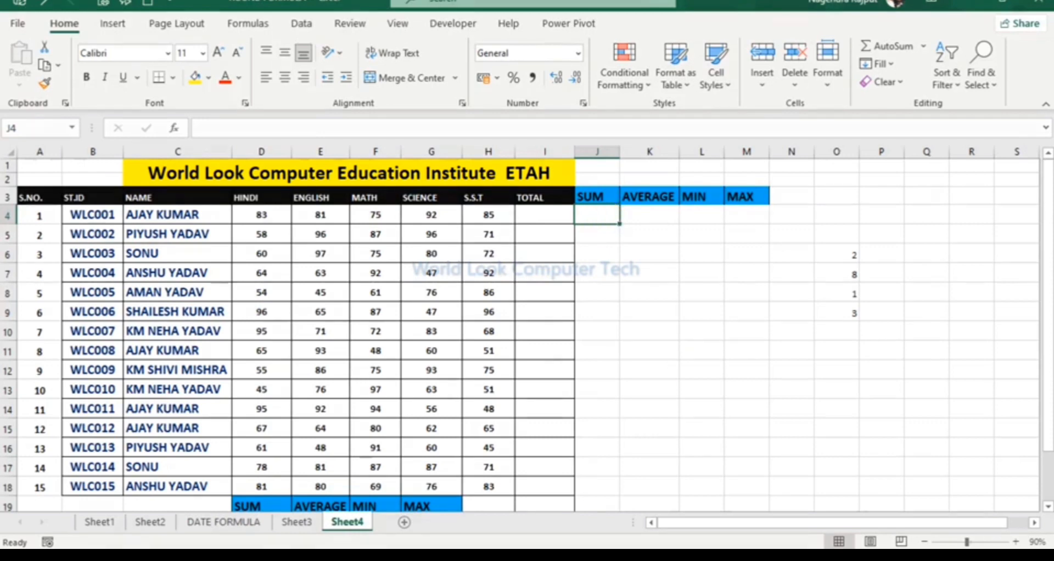
pyautogui.write('=')
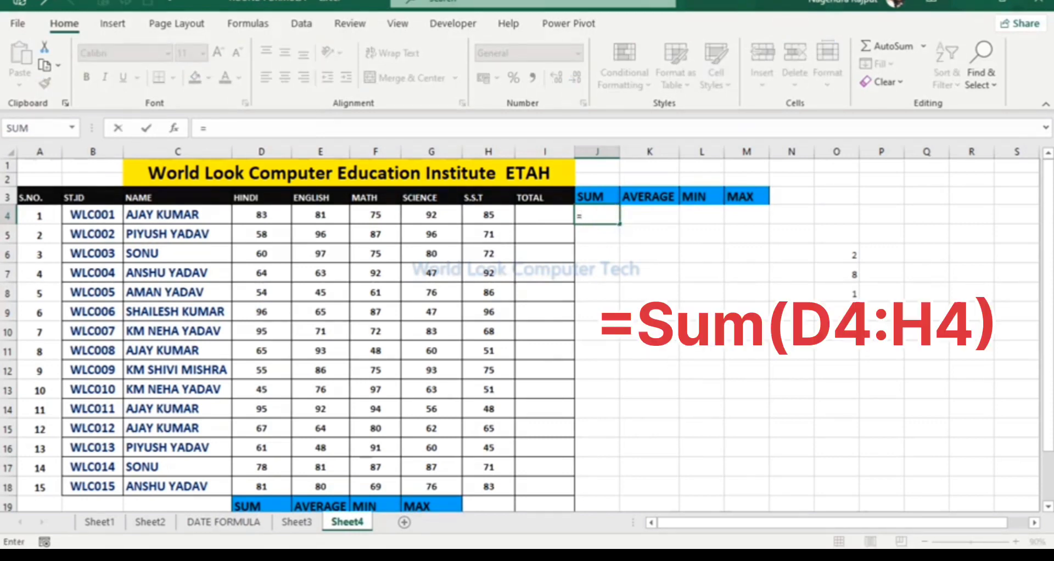
pyautogui.write('SU')
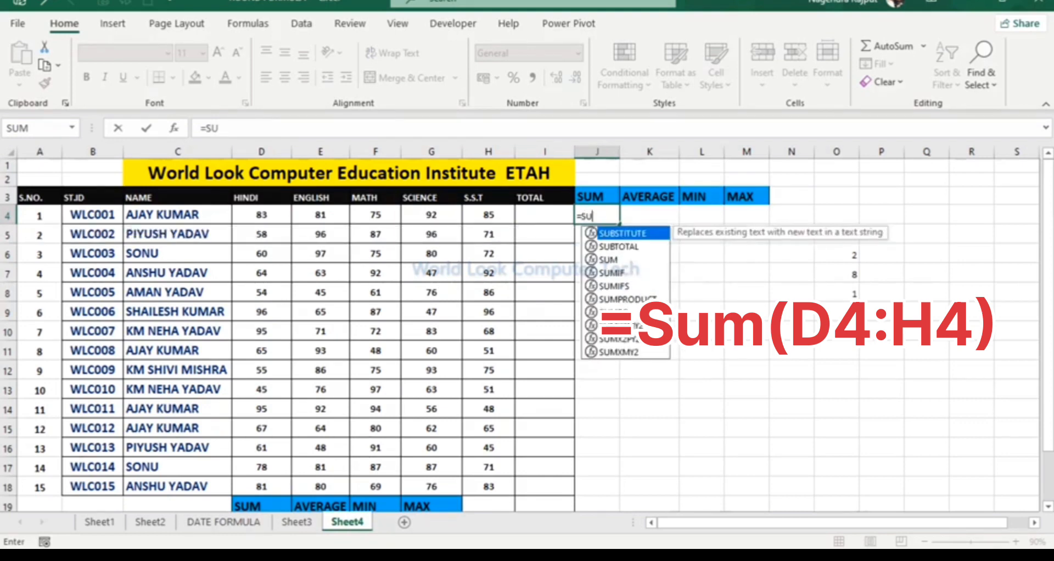
pyautogui.write('M')
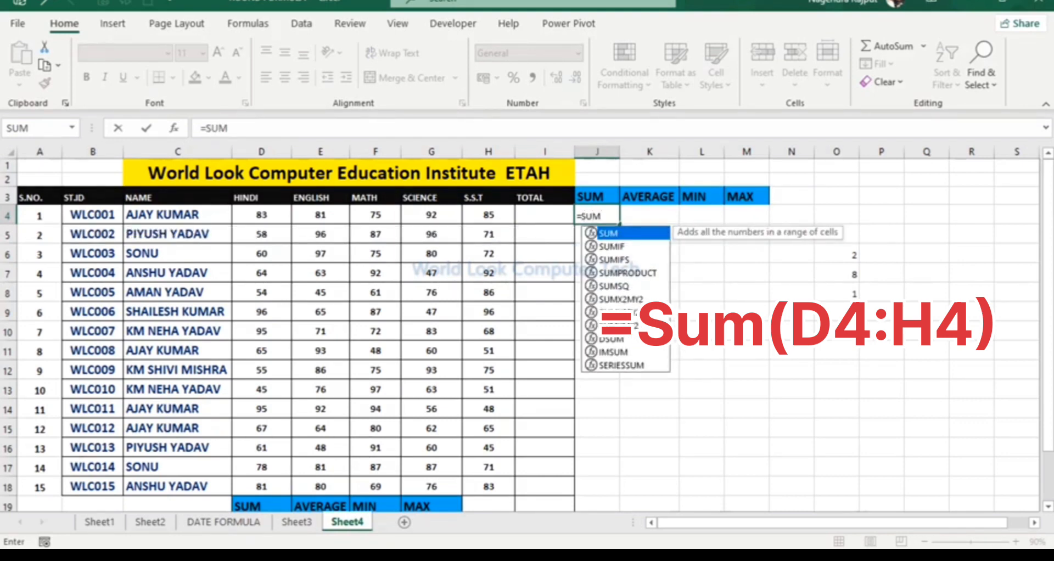
pyautogui.write('(')
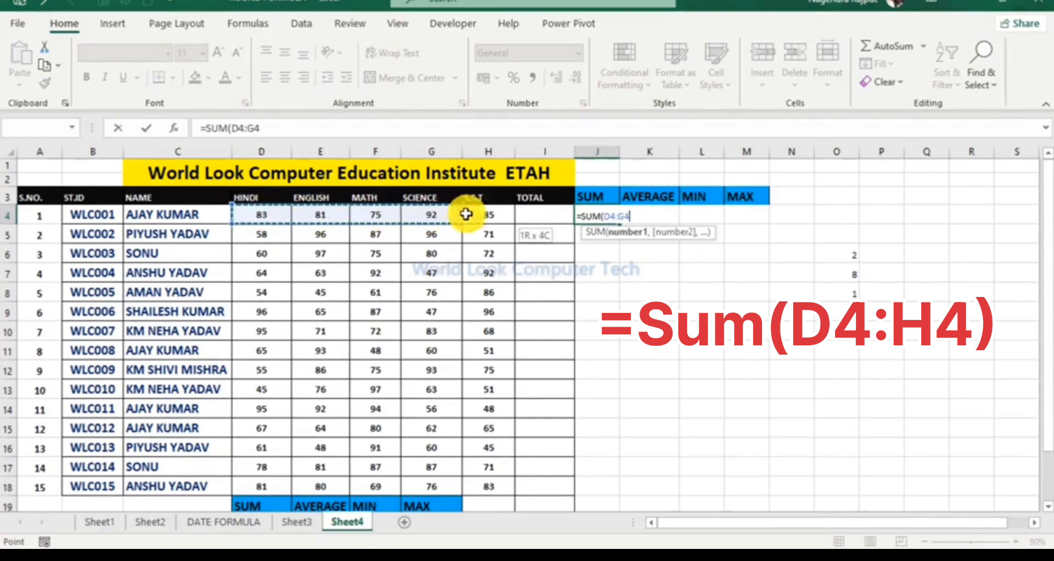
pyautogui.moveTo(269, 214); pyautogui.dragTo(484, 214)
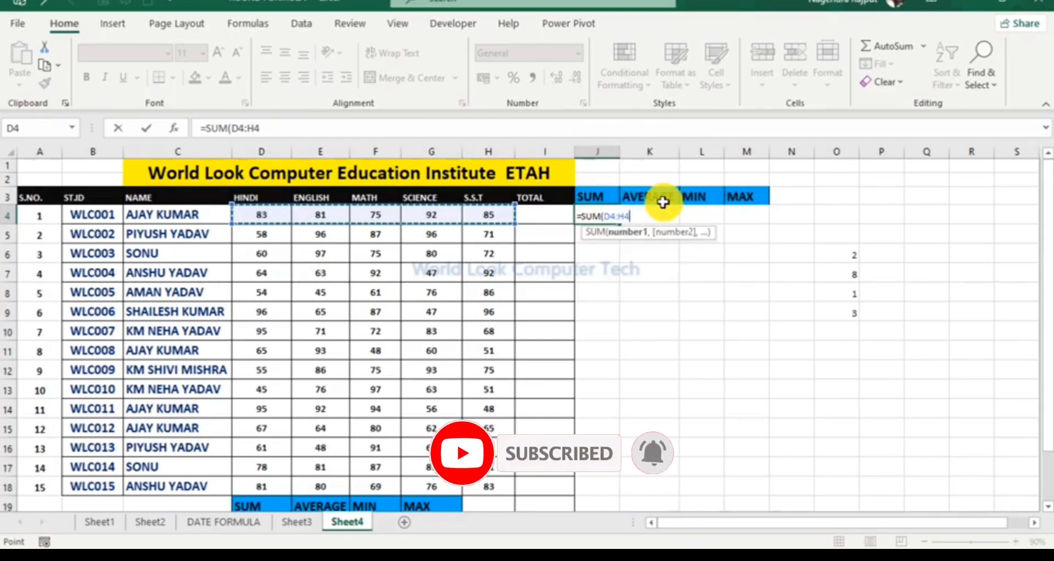
pyautogui.press('BackSpace')
pyautogui.press('BackSpace')
pyautogui.press('BackSpace')
pyautogui.press('BackSpace')
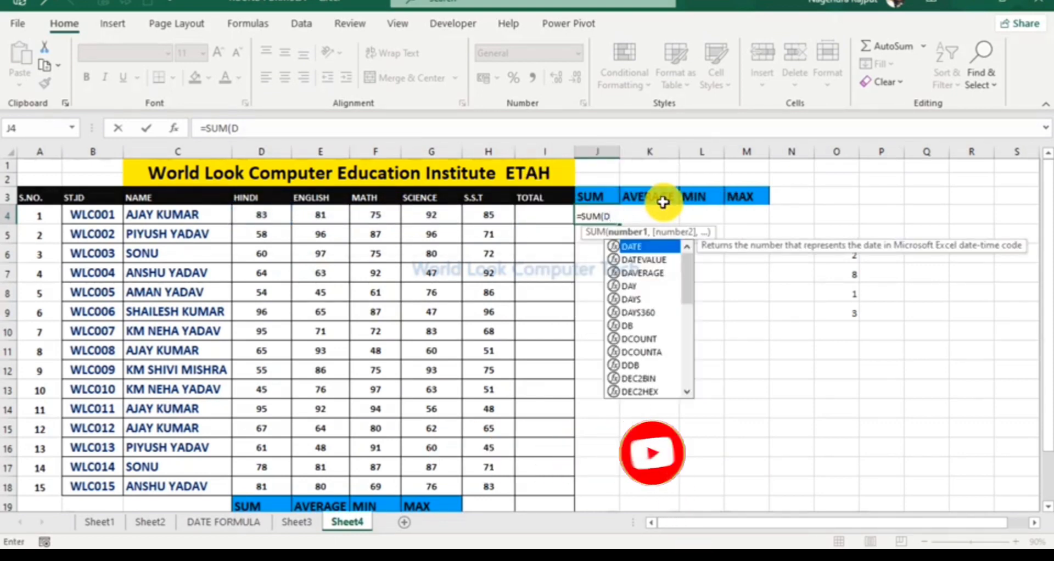
pyautogui.press('BackSpace')
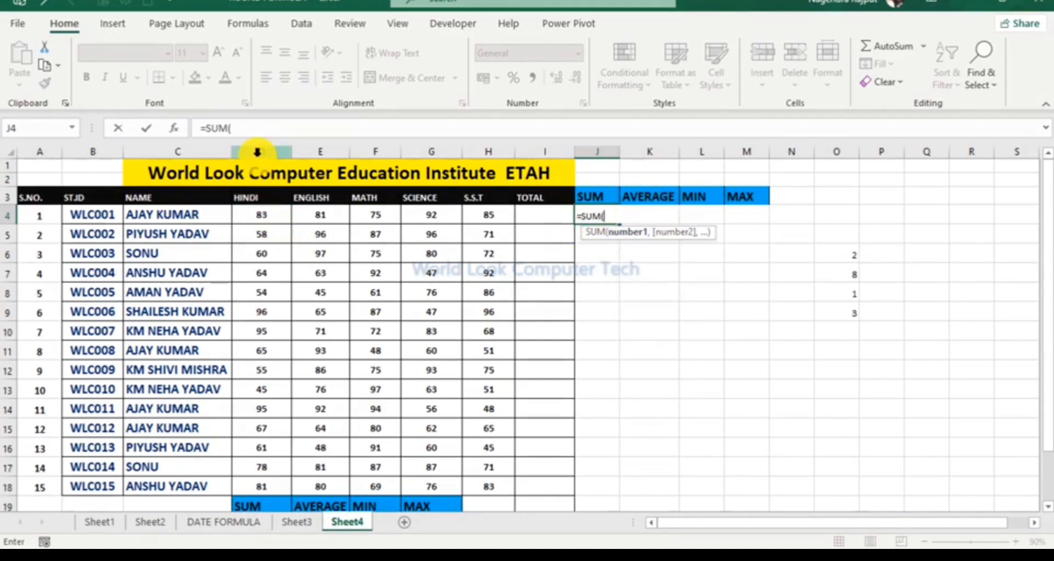
pyautogui.write('D')
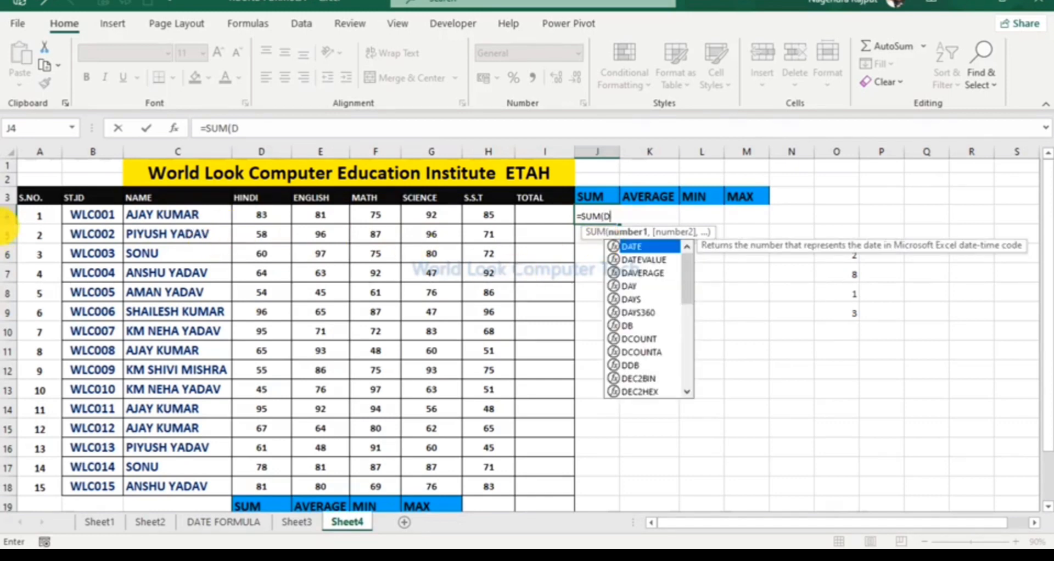
pyautogui.write('4:')
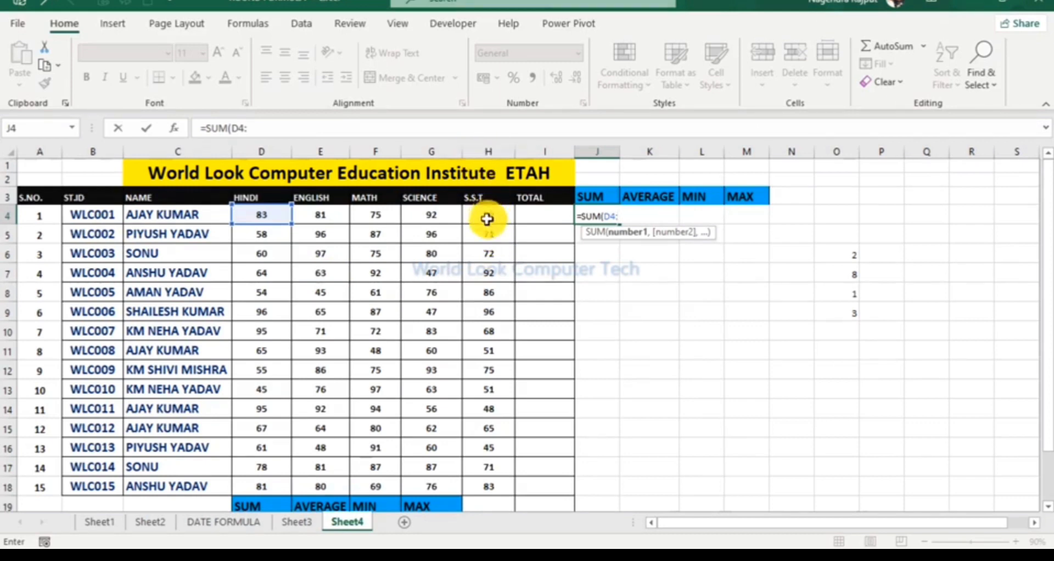
pyautogui.write('H')
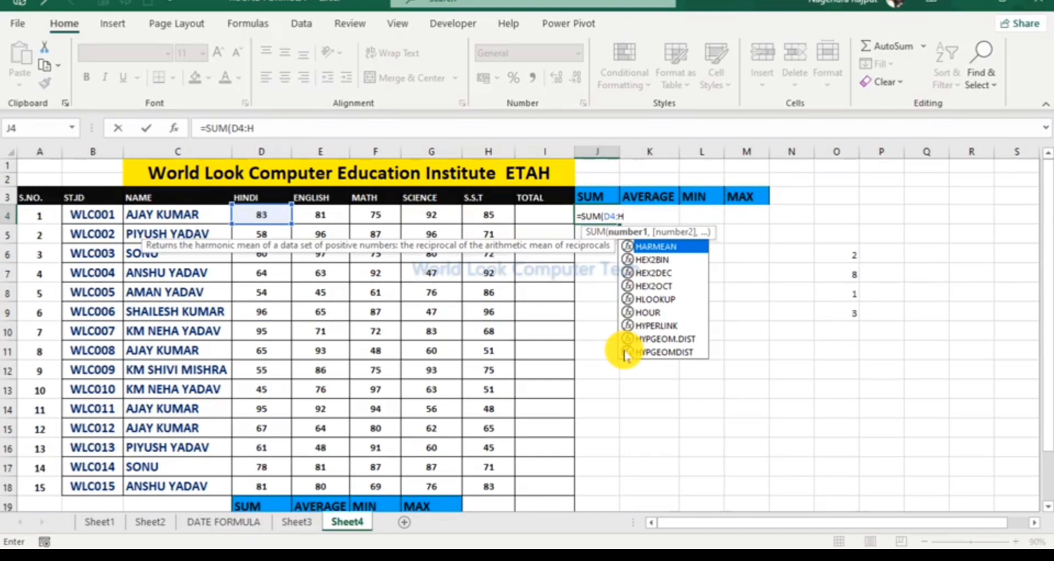
pyautogui.write('4')
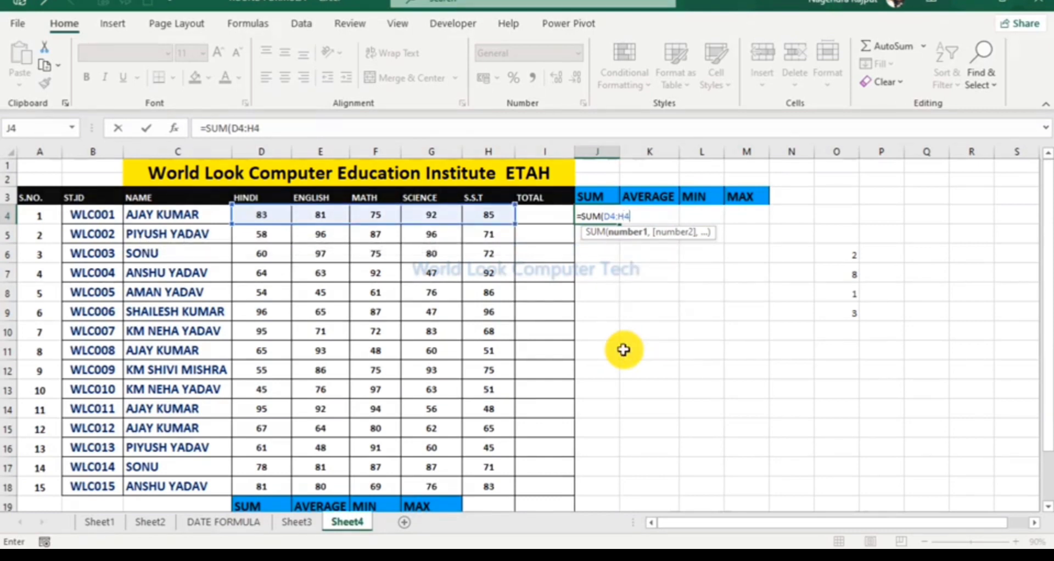
pyautogui.write(')')
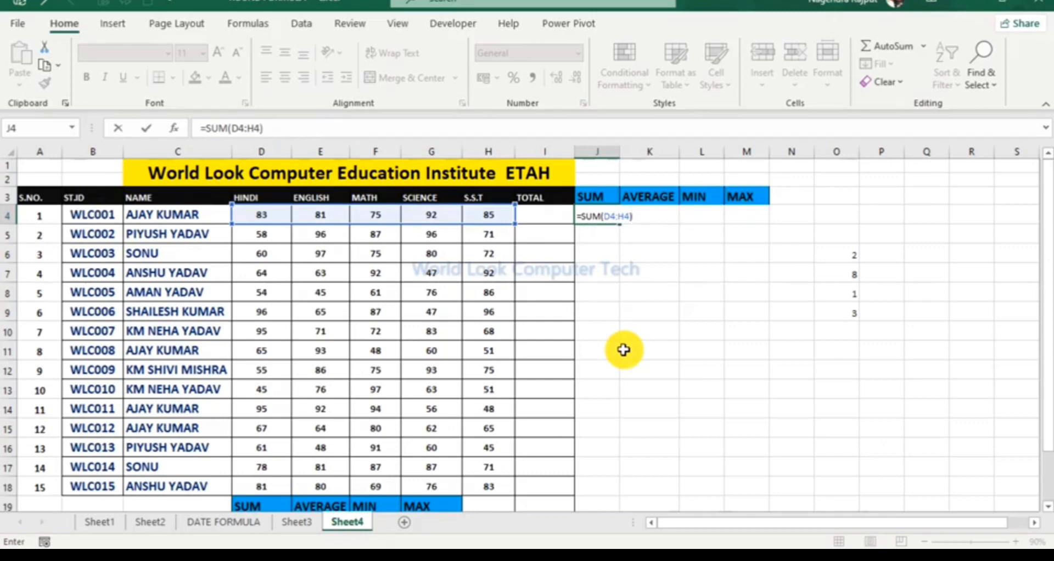
pyautogui.press('Return')
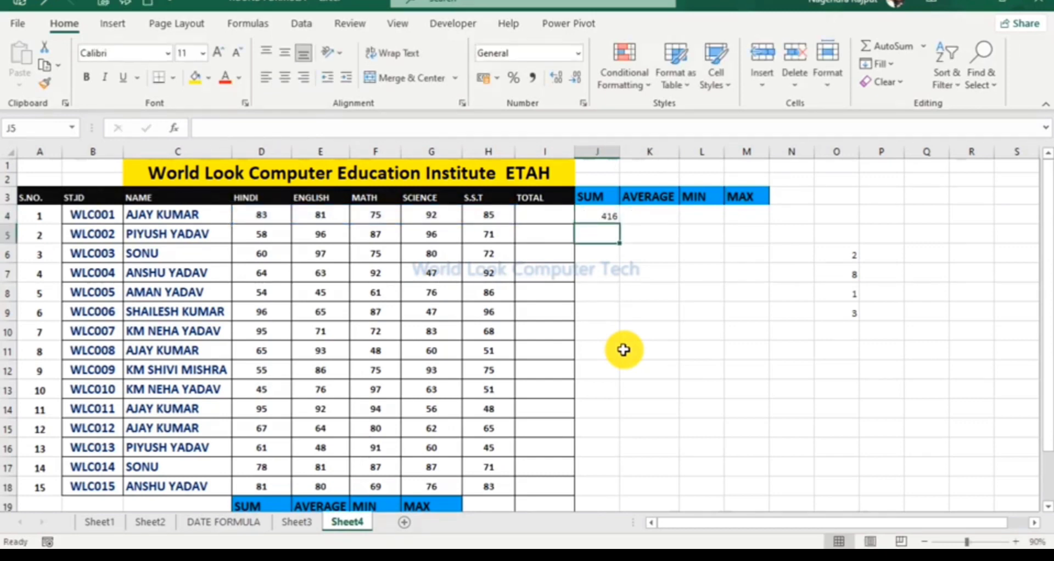
# - Format Painter K4's bold larger style onto the 416 total in J4, then select I4
pyautogui.click(634, 216)
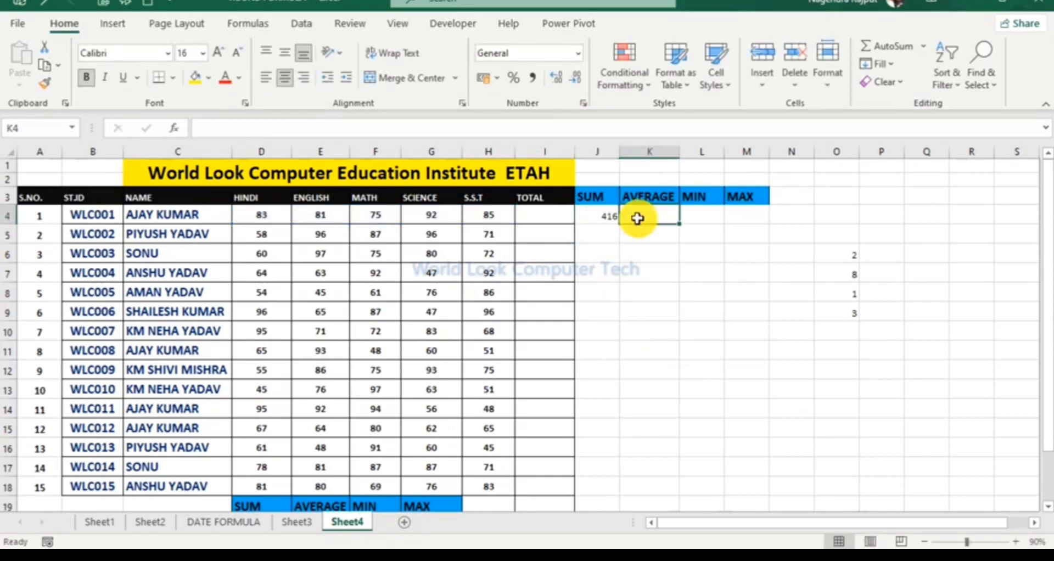
pyautogui.click(44, 83)
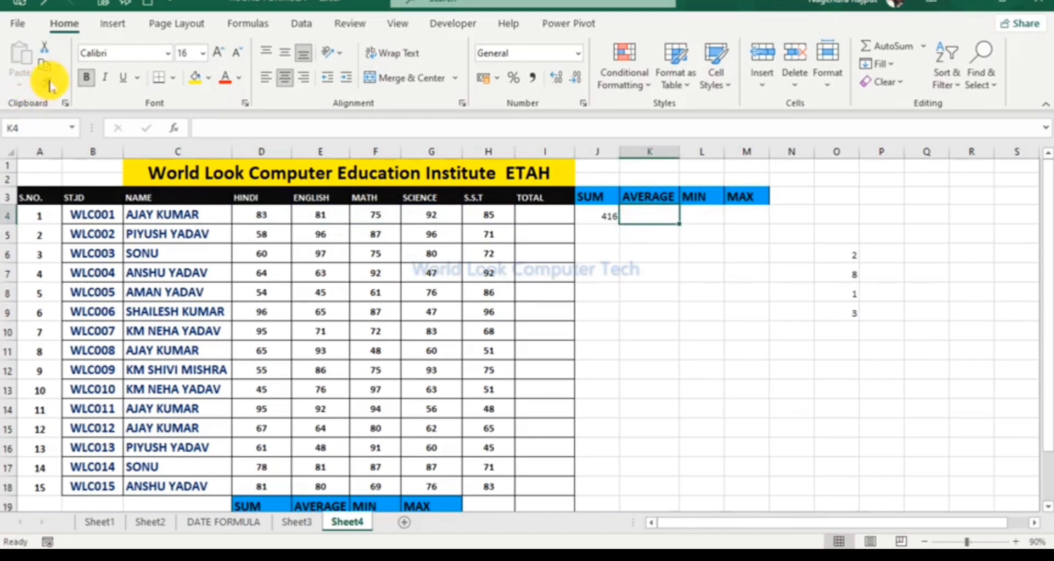
pyautogui.click(597, 216)
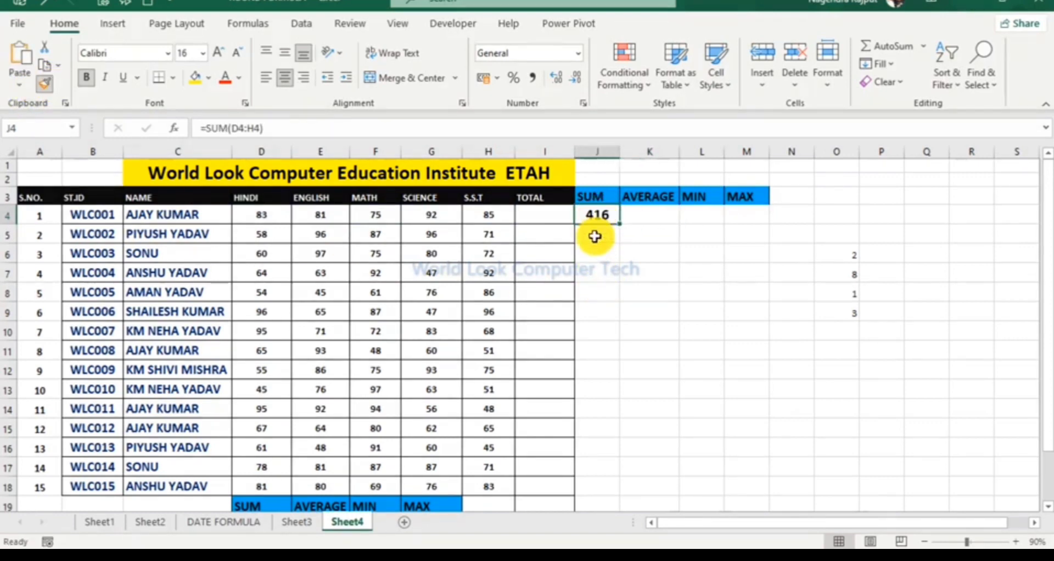
pyautogui.click(643, 240)
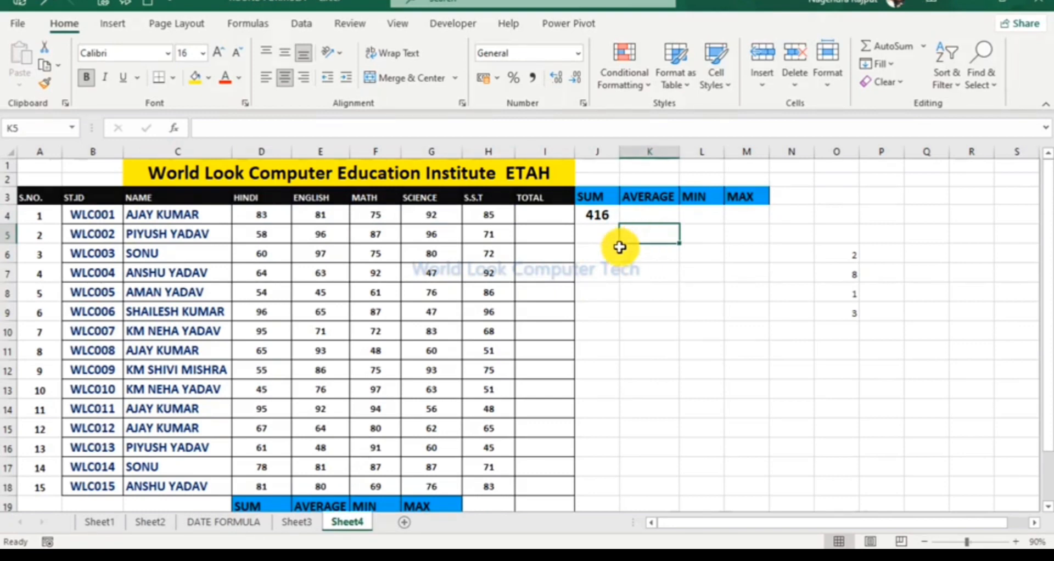
pyautogui.click(598, 219)
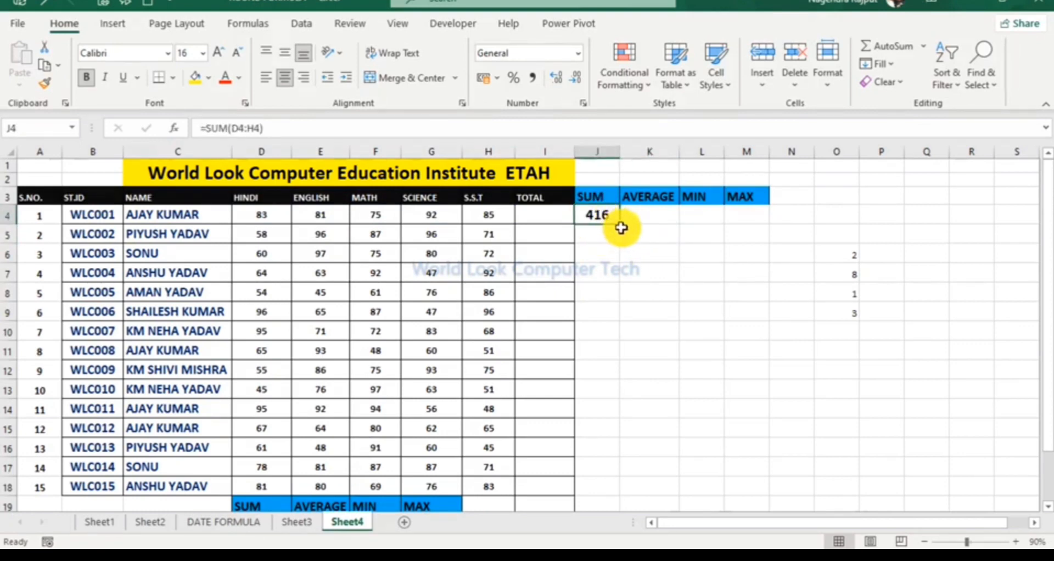
pyautogui.click(547, 217)
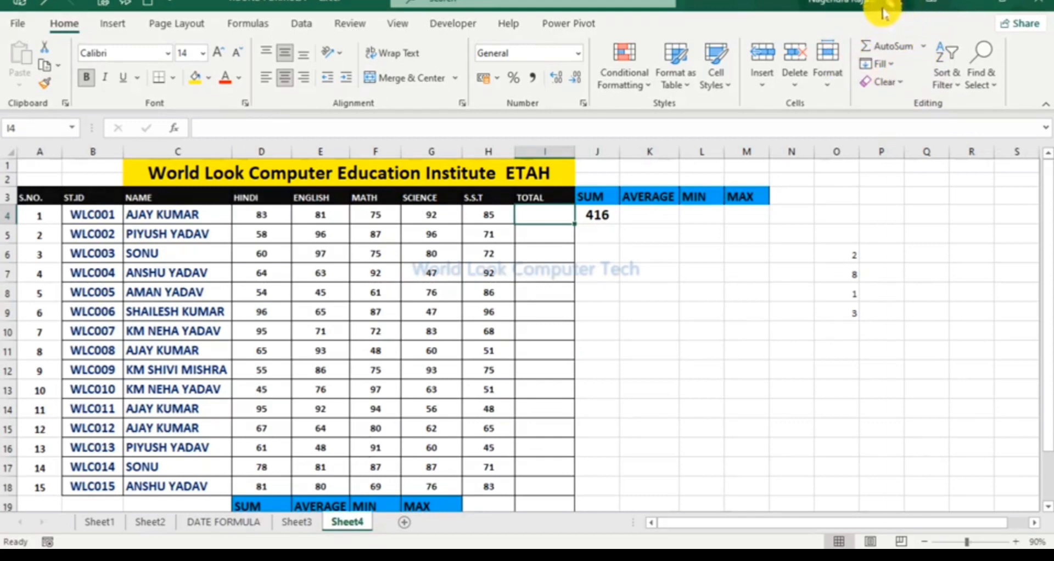
# - AutoSum the first student's marks in I4 and fill the TOTAL formula down to I18
pyautogui.click(924, 47)
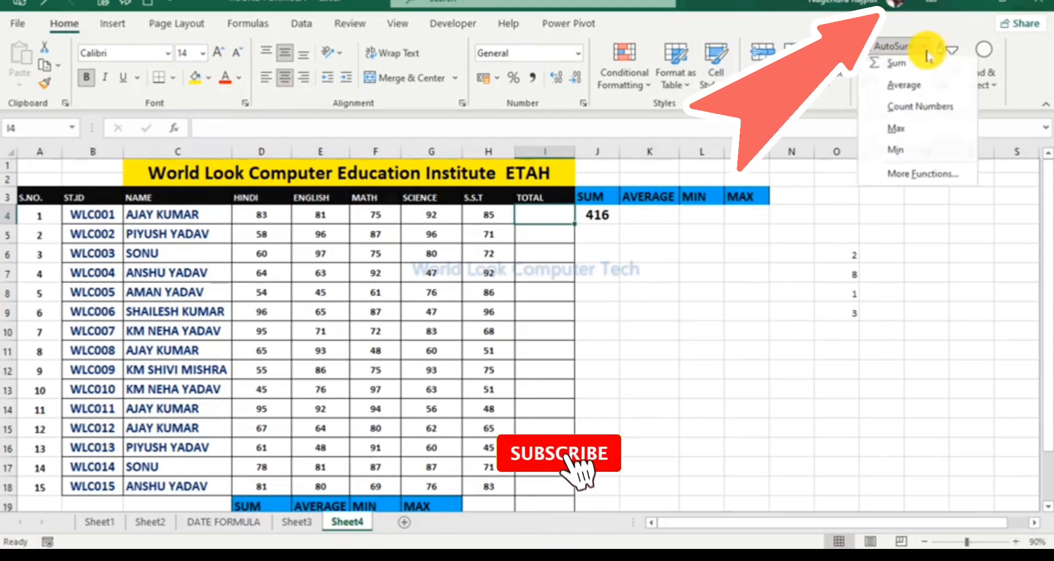
pyautogui.click(904, 68)
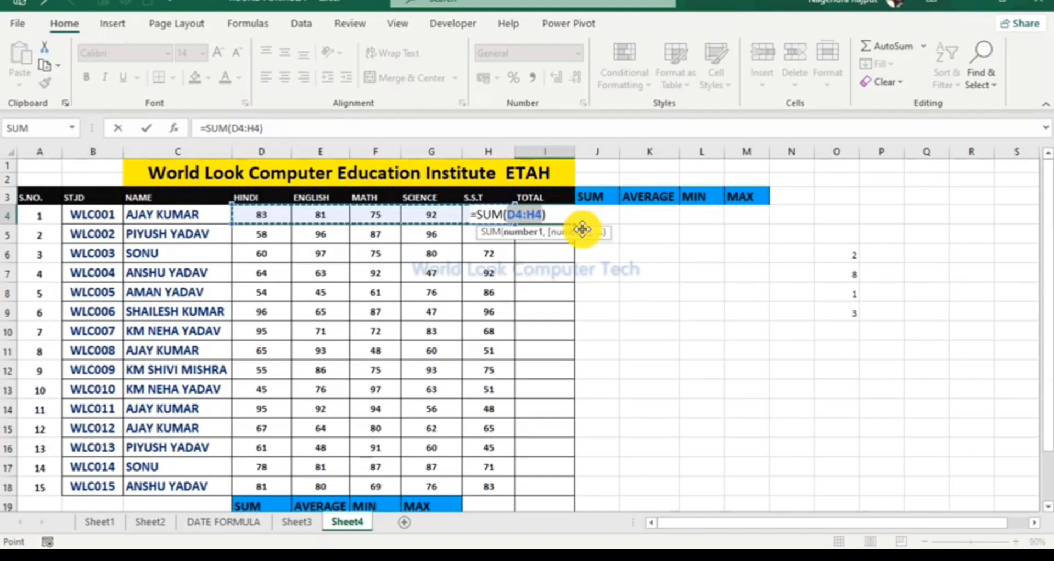
pyautogui.press('Return')
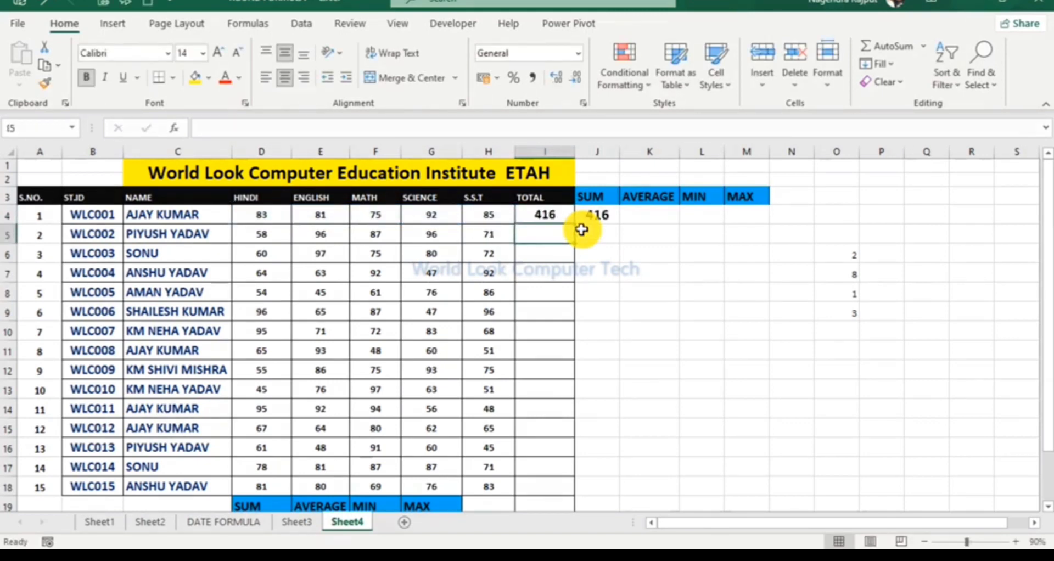
pyautogui.click(568, 213)
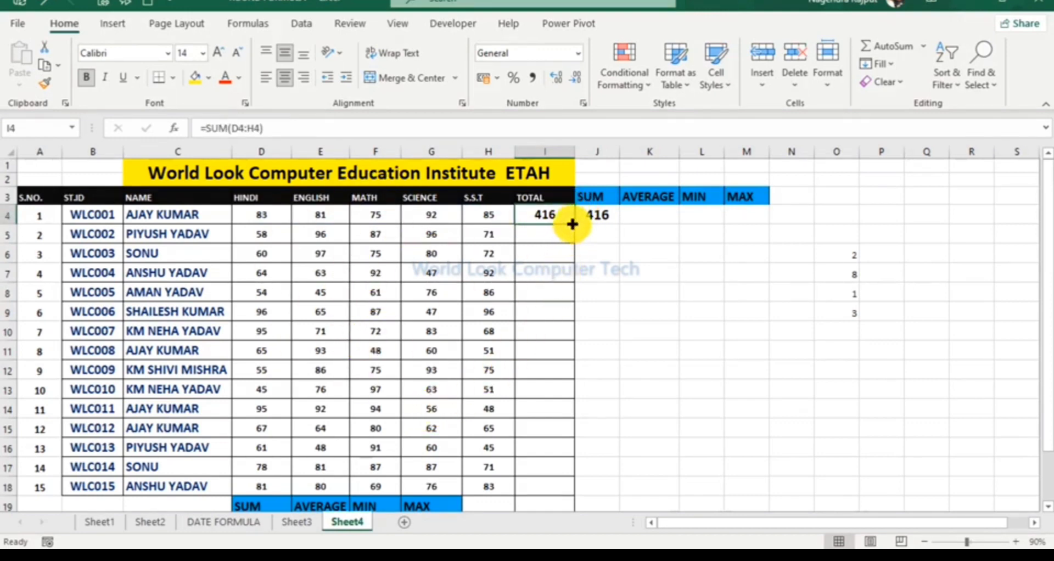
pyautogui.moveTo(572, 224)
pyautogui.mouseDown()
pyautogui.moveTo(566, 298)
pyautogui.moveTo(584, 495)
pyautogui.mouseUp()
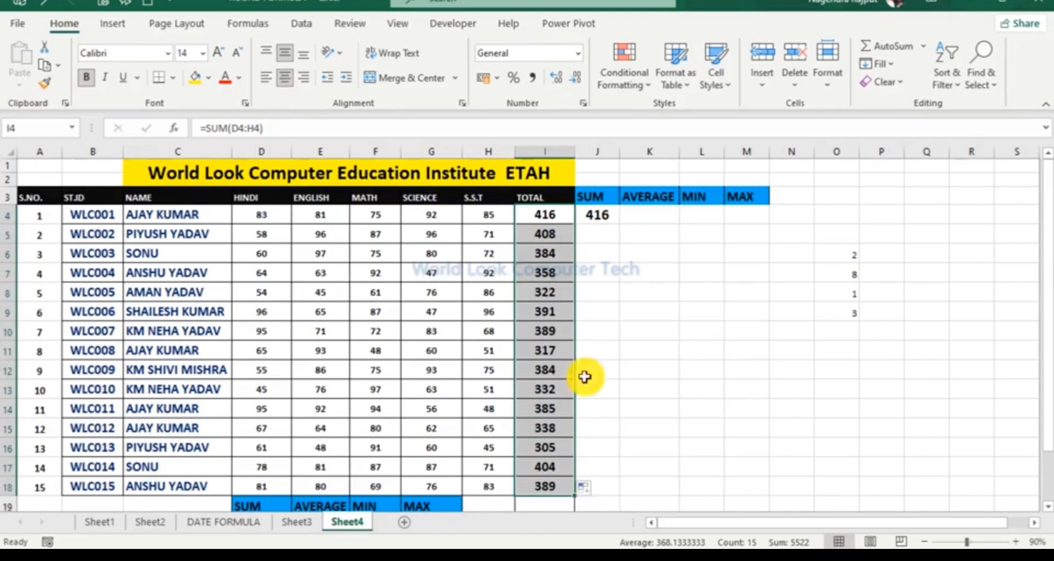
# - Fill J4's SUM formula down column J and delete the extra value in J19
pyautogui.click(602, 220)
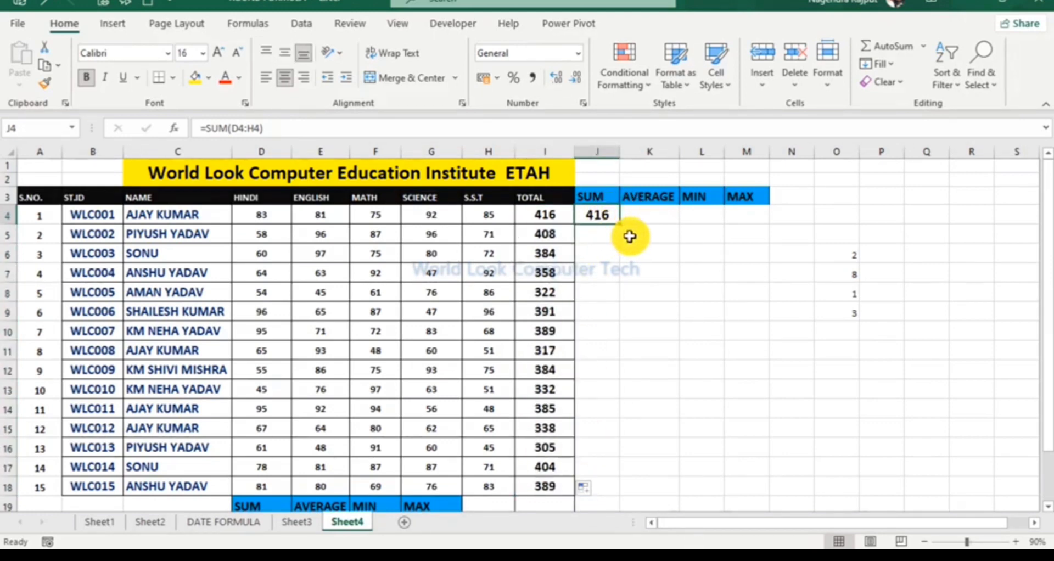
pyautogui.doubleClick(619, 223)
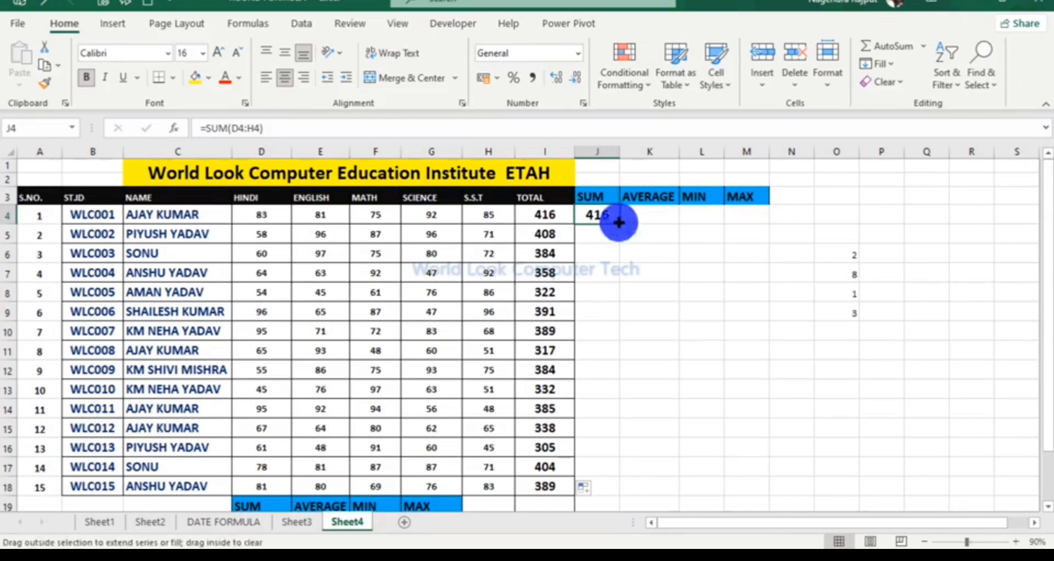
pyautogui.click(607, 507)
pyautogui.press('Delete')
pyautogui.scroll(-3, 778, 487)
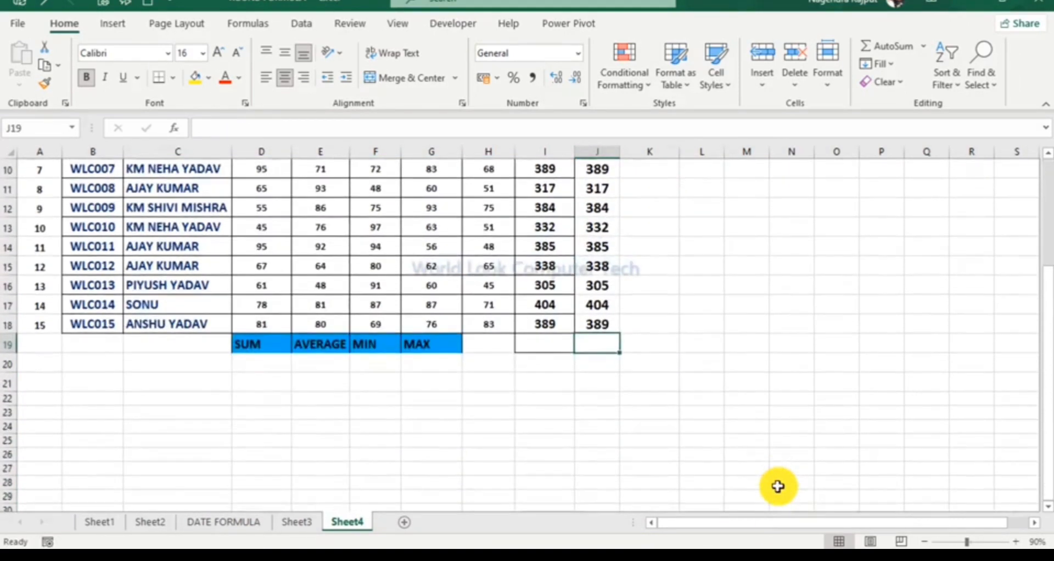
pyautogui.scroll(2, 777, 487)
pyautogui.scroll(1, 774, 477)
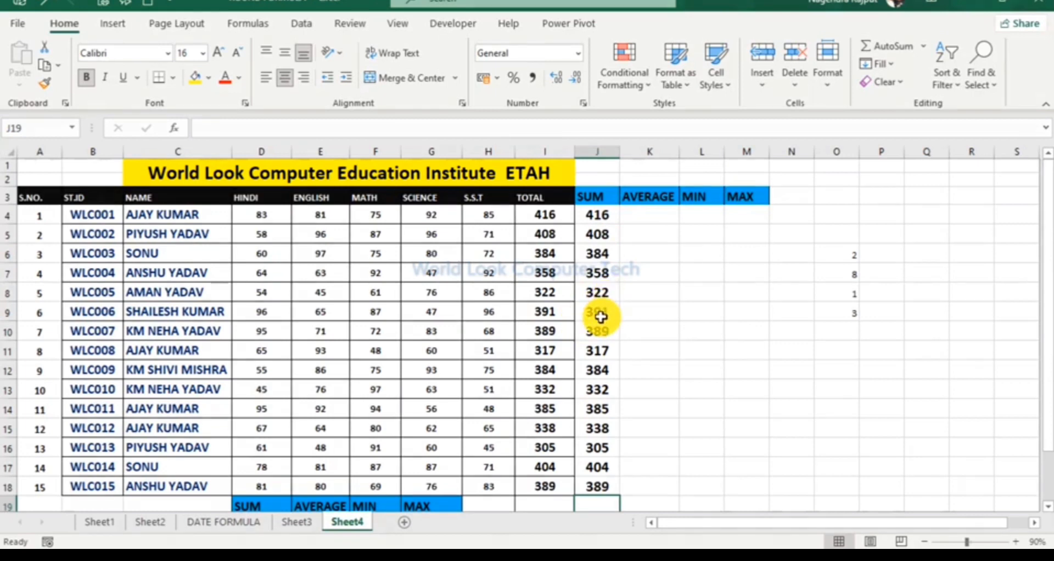
# - Enter =SUM(E10,G13,E17,E14) in D20 under the SUM label, giving 307
pyautogui.scroll(-1, 601, 316)
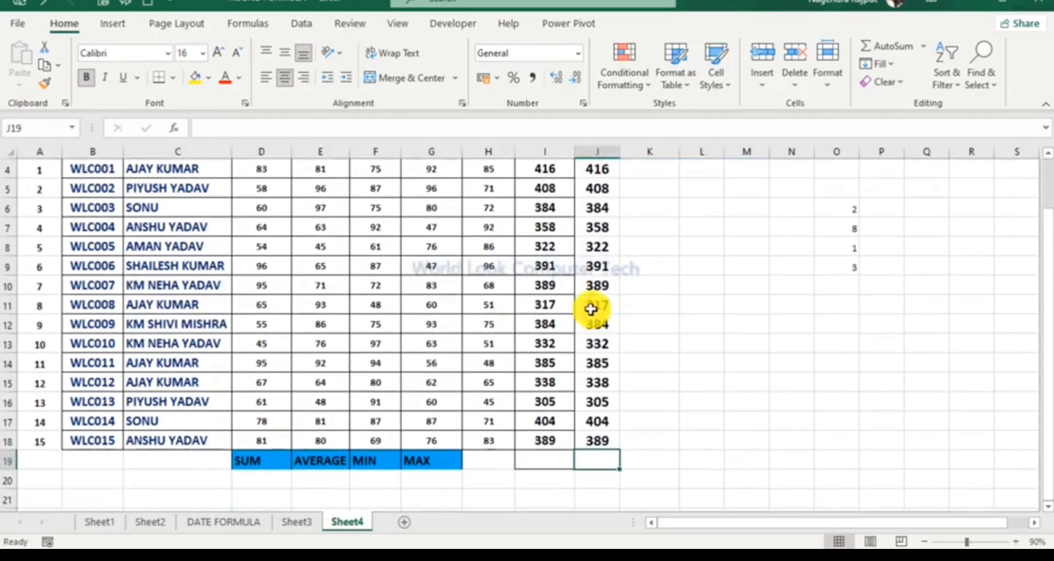
pyautogui.click(262, 480)
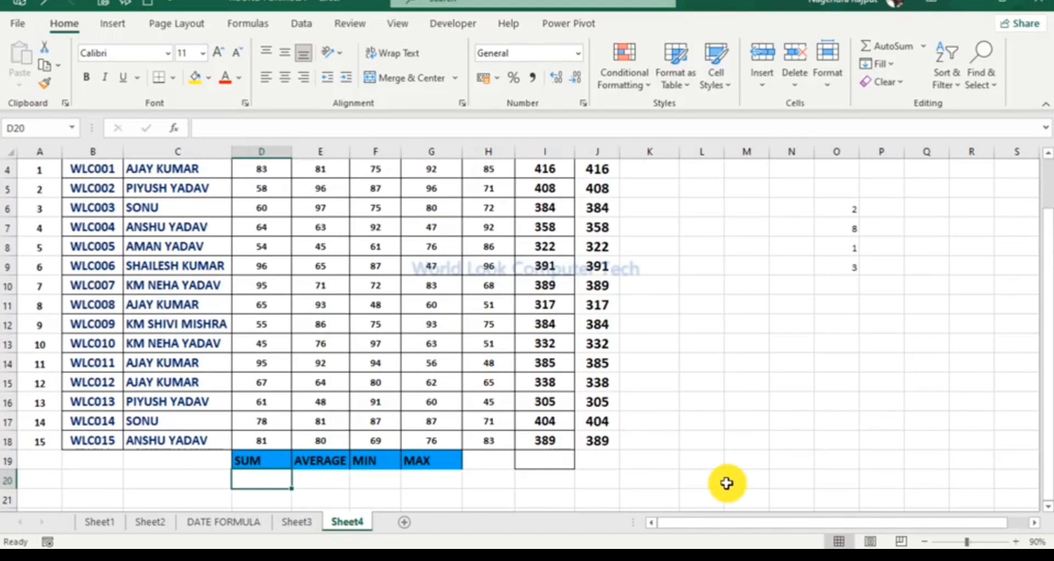
pyautogui.write('=SUM')
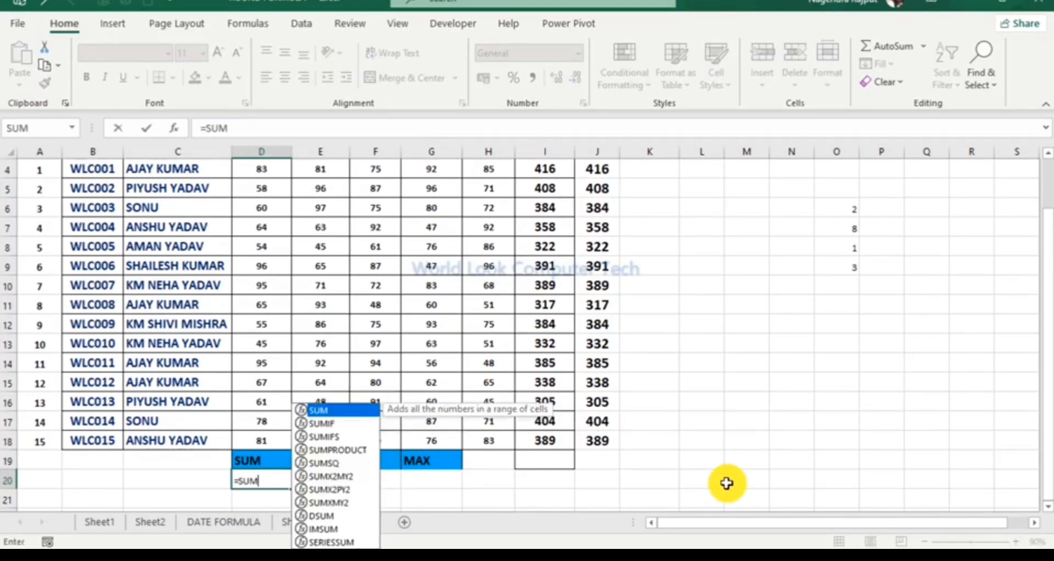
pyautogui.write('(')
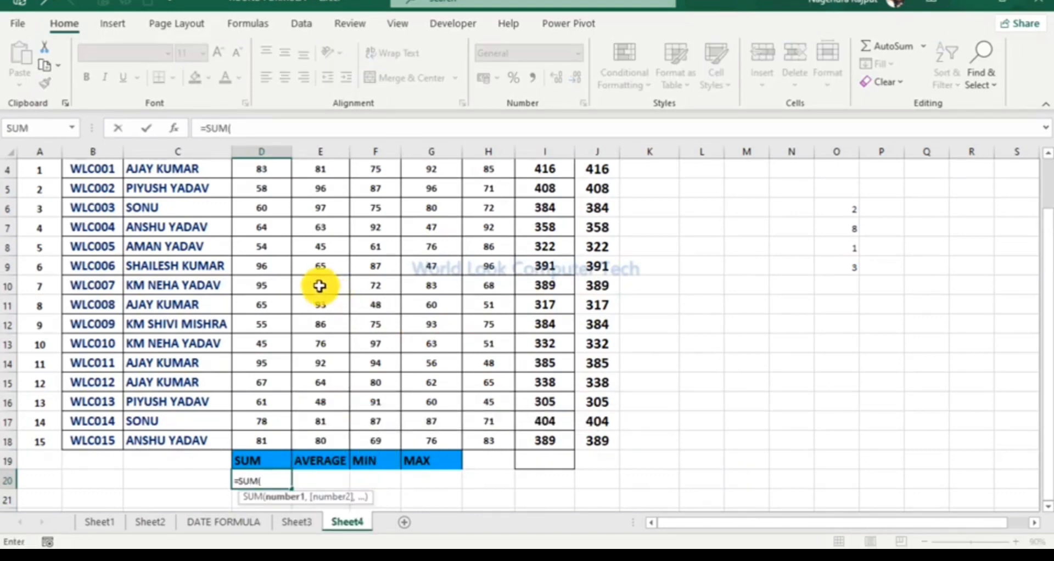
pyautogui.click(318, 285)
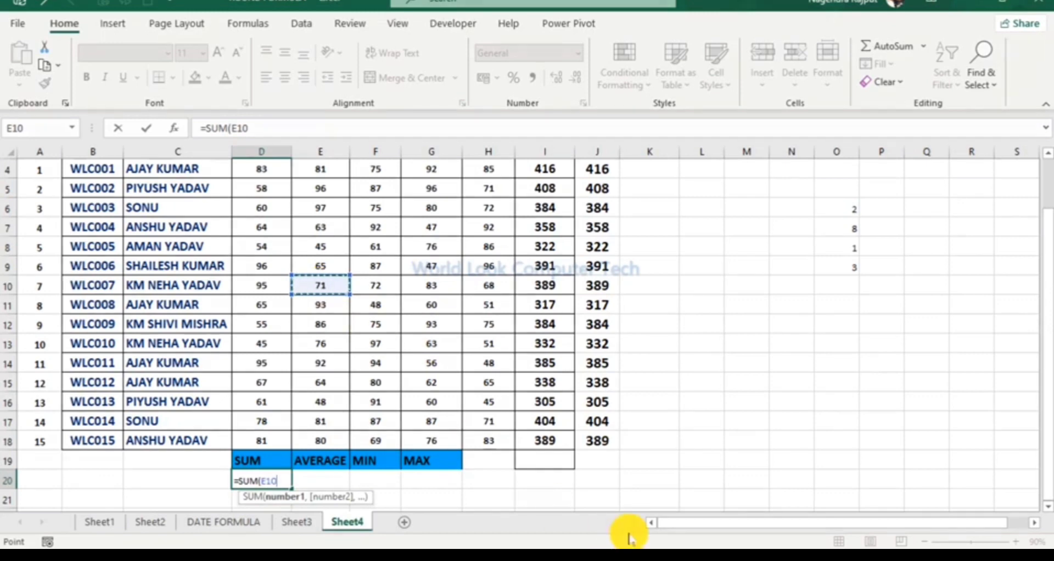
pyautogui.write(',')
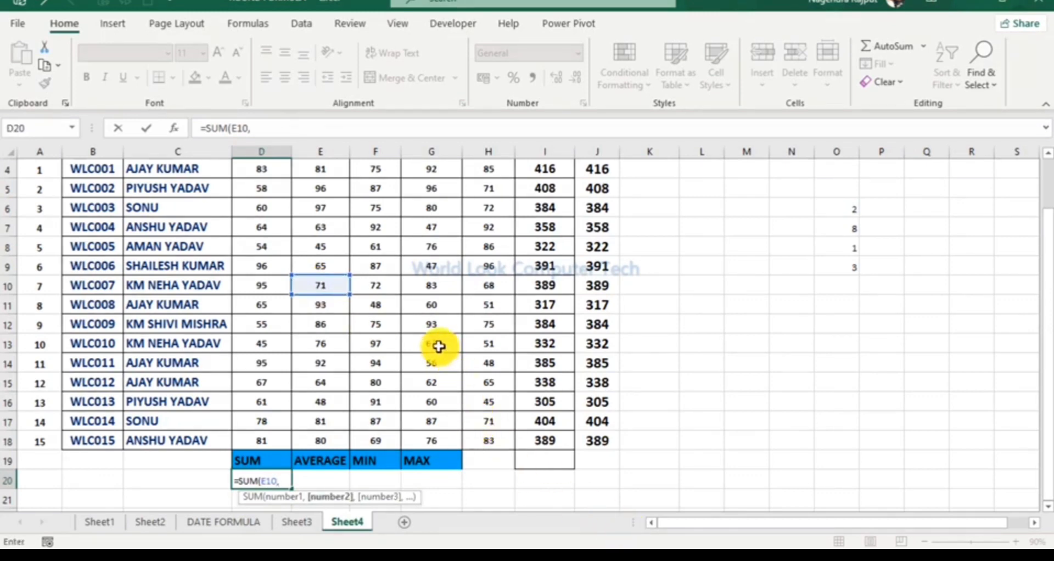
pyautogui.click(436, 345)
pyautogui.write(',')
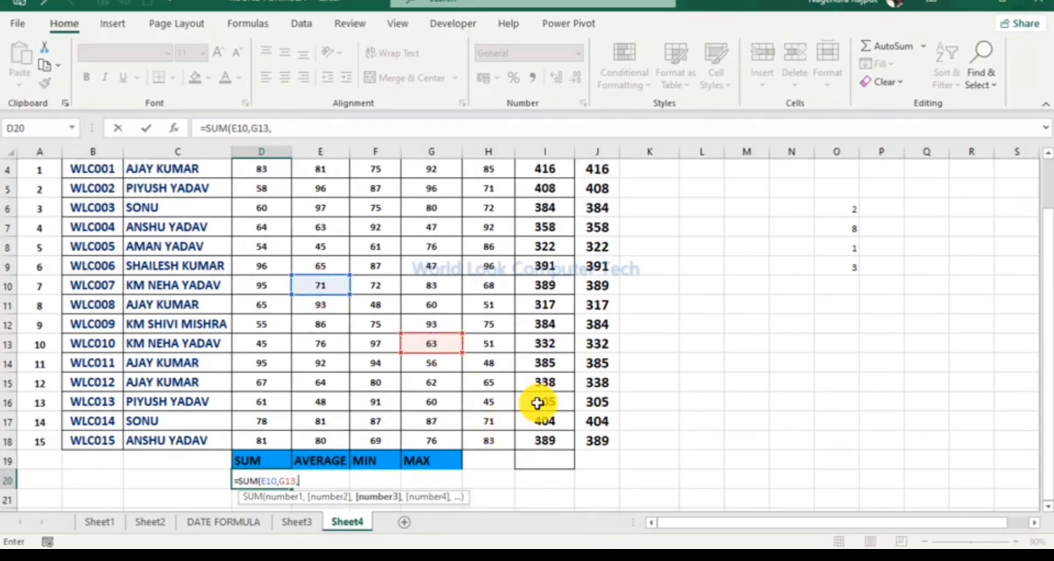
pyautogui.click(320, 421)
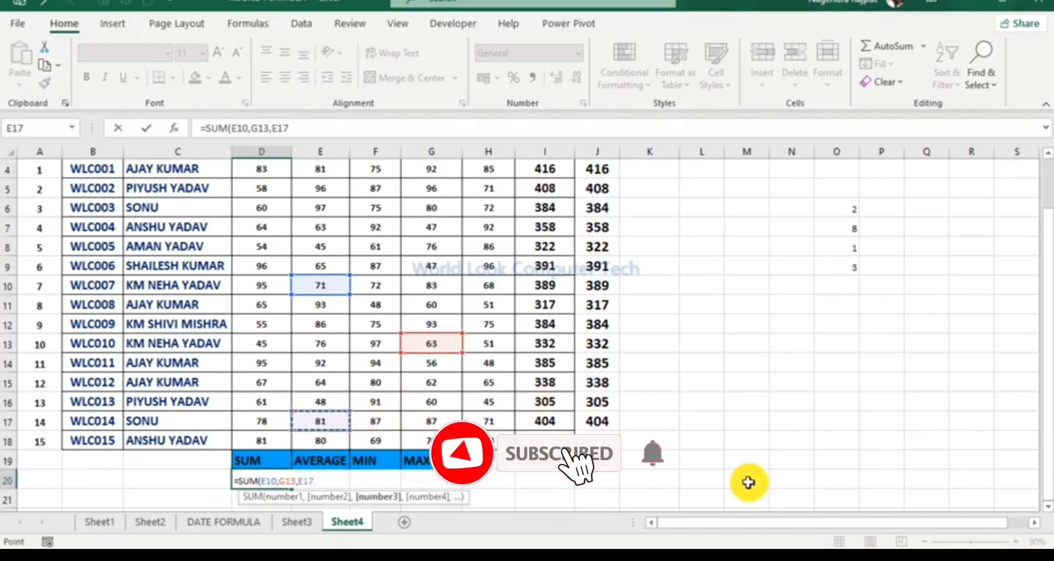
pyautogui.write(',')
pyautogui.click(324, 363)
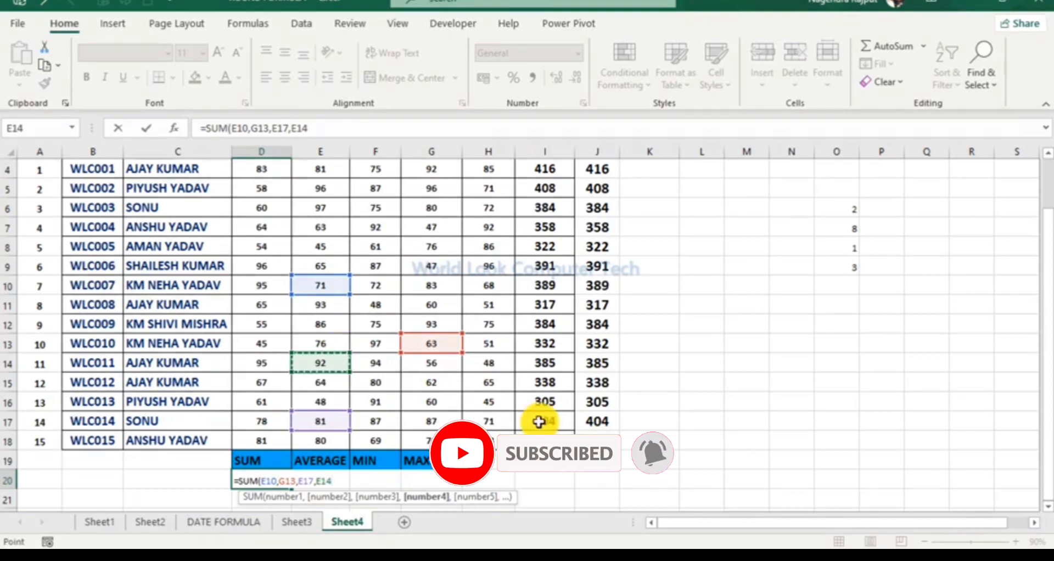
pyautogui.write(')')
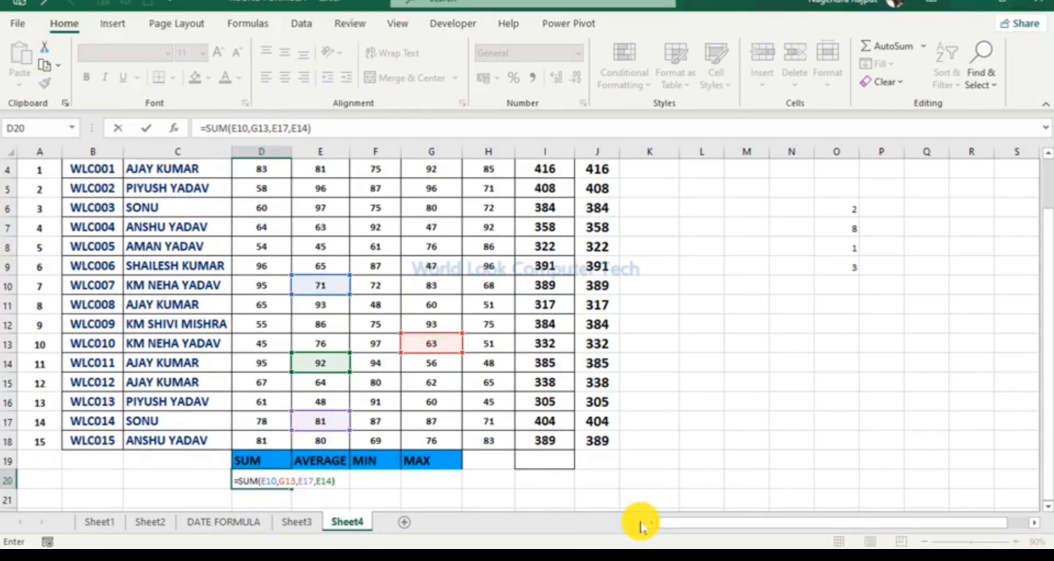
pyautogui.press('Return')
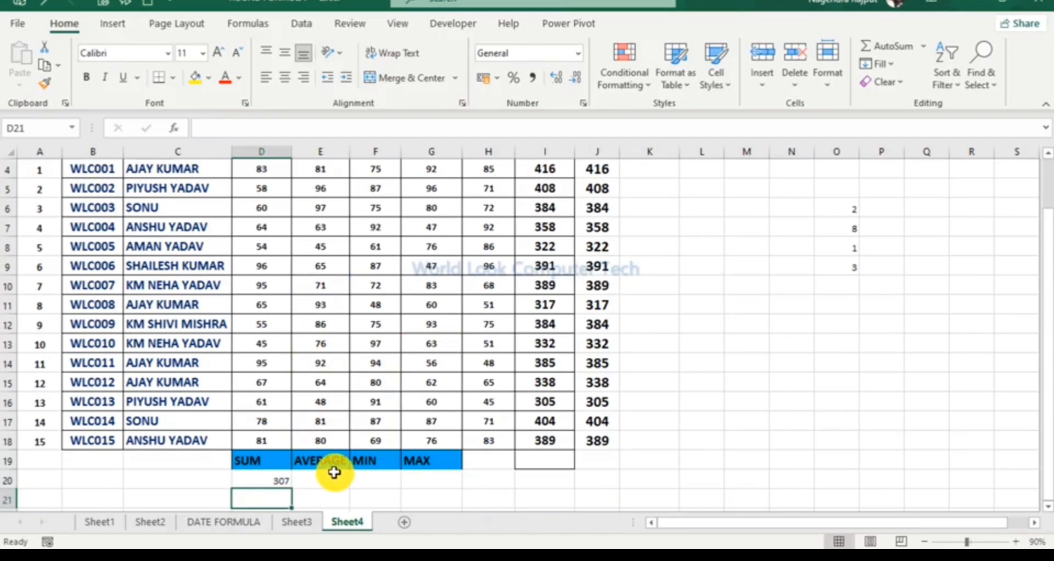
pyautogui.scroll(1, 395, 462)
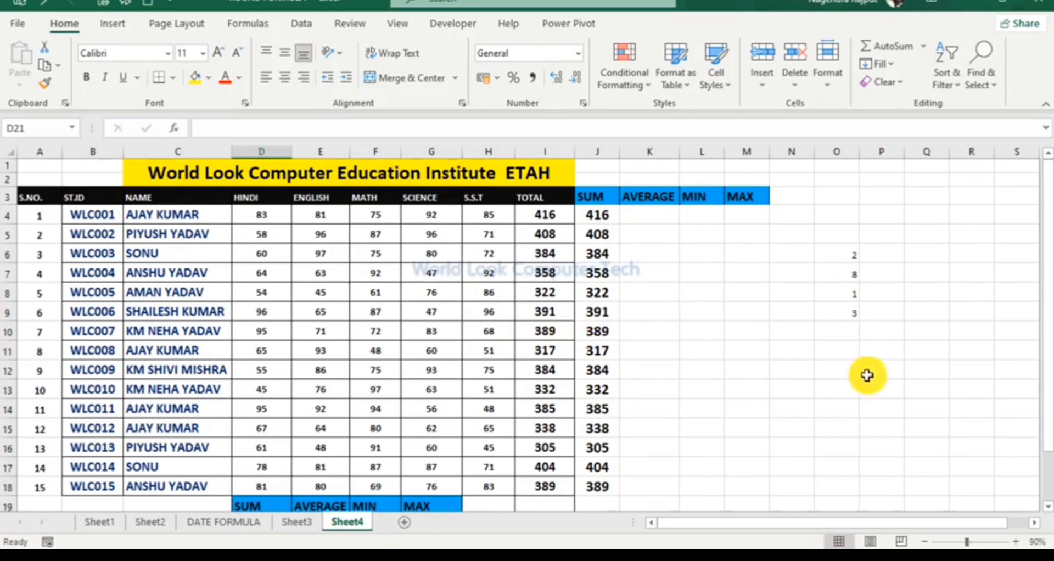
# - Apply J7's bold grey formatting to the sample numbers 2, 8, 1, 3 in O6:O9
pyautogui.moveTo(838, 253); pyautogui.dragTo(837, 292)
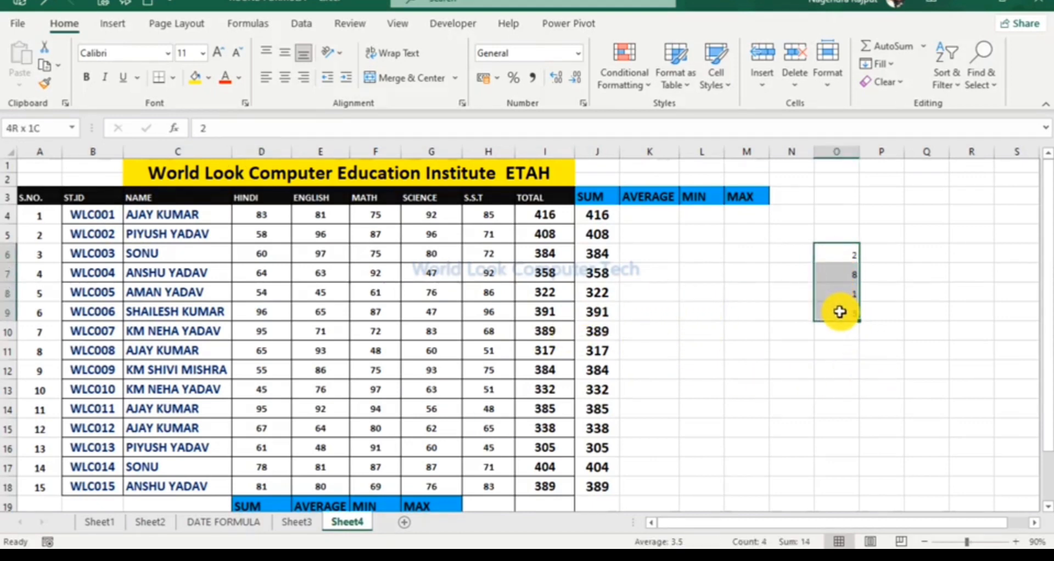
pyautogui.click(597, 272)
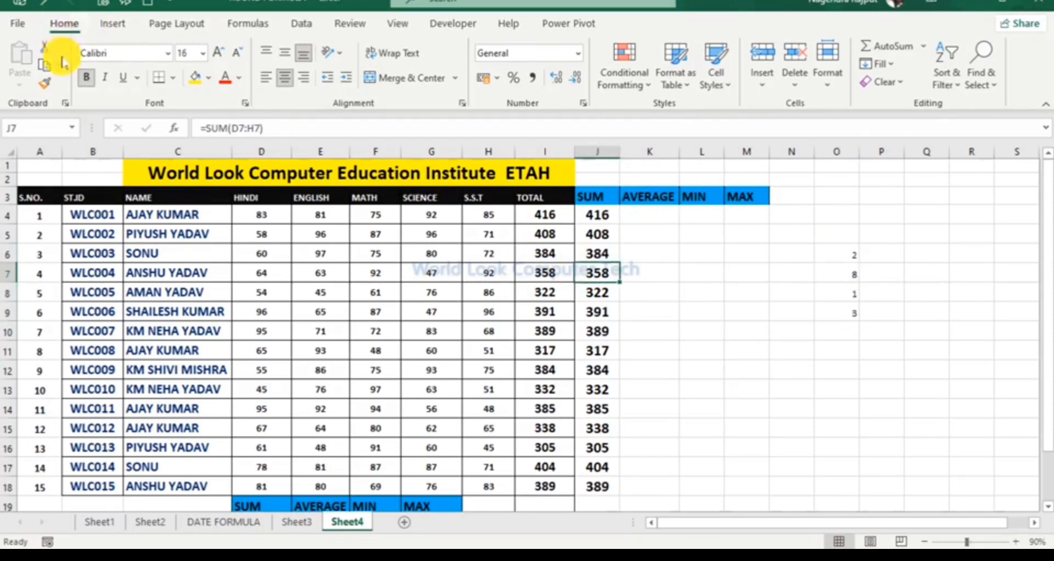
pyautogui.click(46, 83)
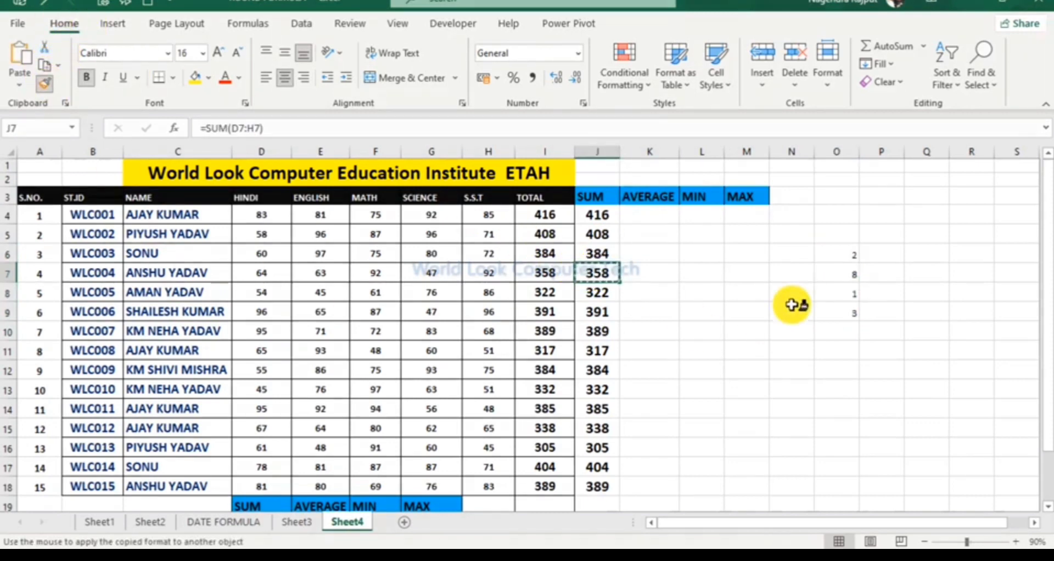
pyautogui.moveTo(836, 253); pyautogui.dragTo(837, 312)
pyautogui.click(843, 367)
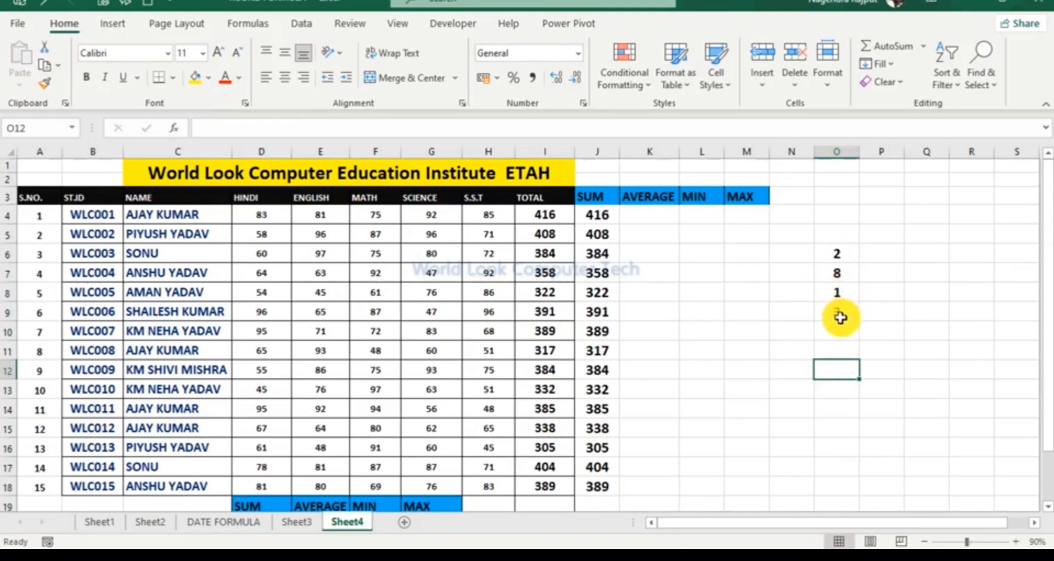
# - Sum O6:O9 into O10 (14), give it O9's bold large format, and move it to P10
pyautogui.click(845, 333)
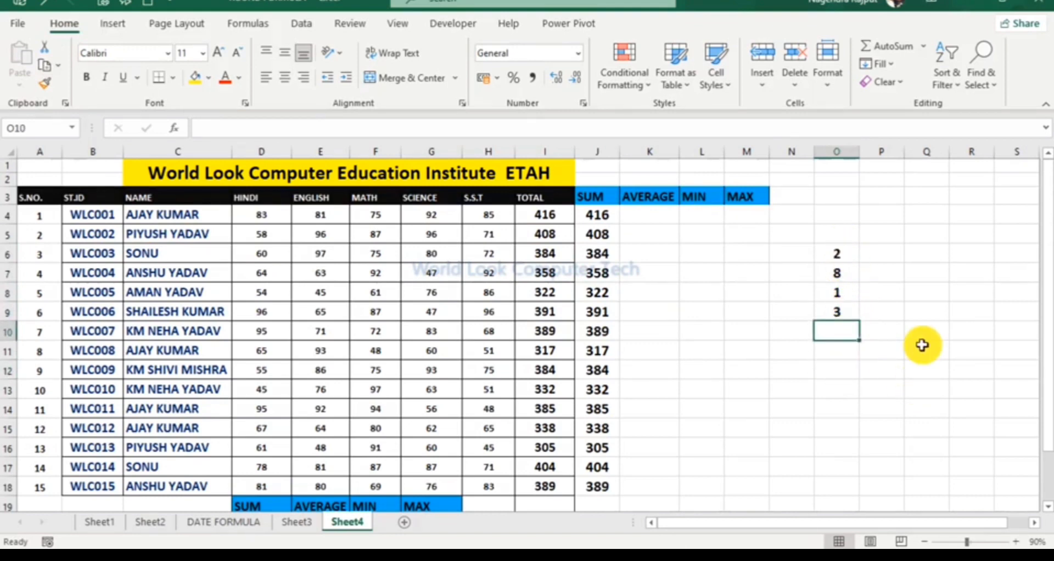
pyautogui.hotkey('alt', '=')
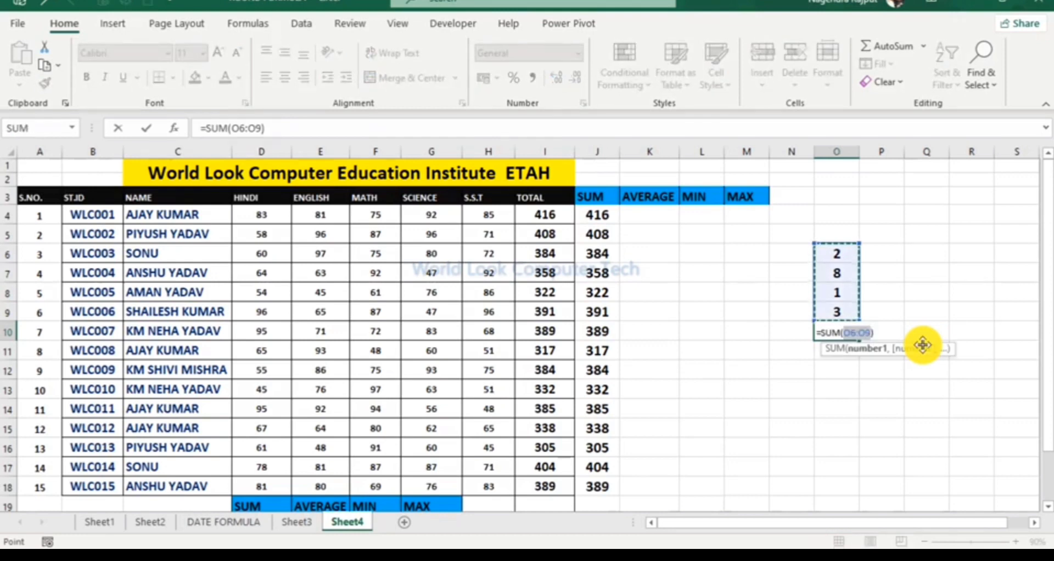
pyautogui.press('Return')
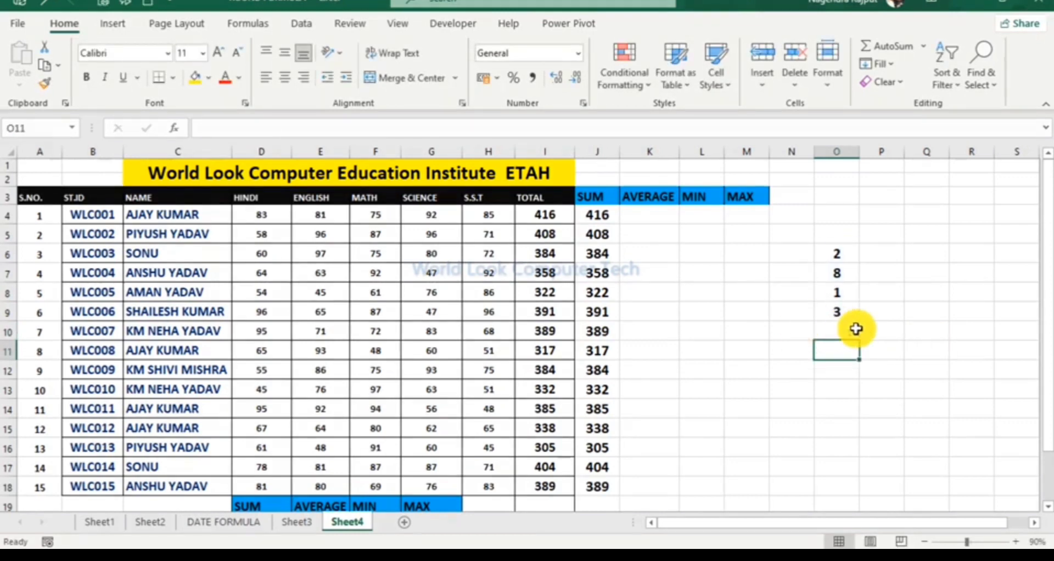
pyautogui.click(842, 330)
pyautogui.click(833, 307)
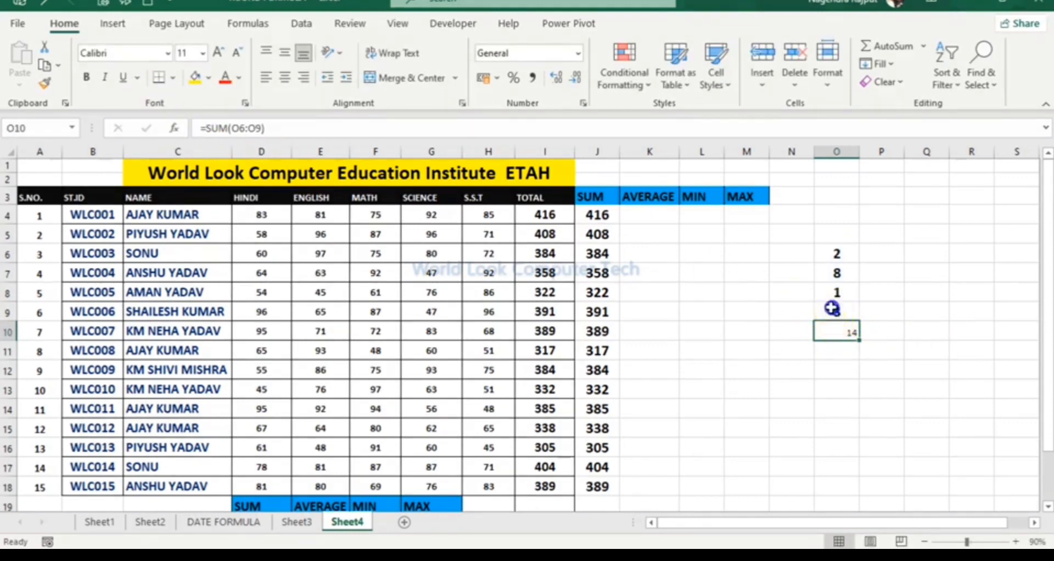
pyautogui.click(44, 84)
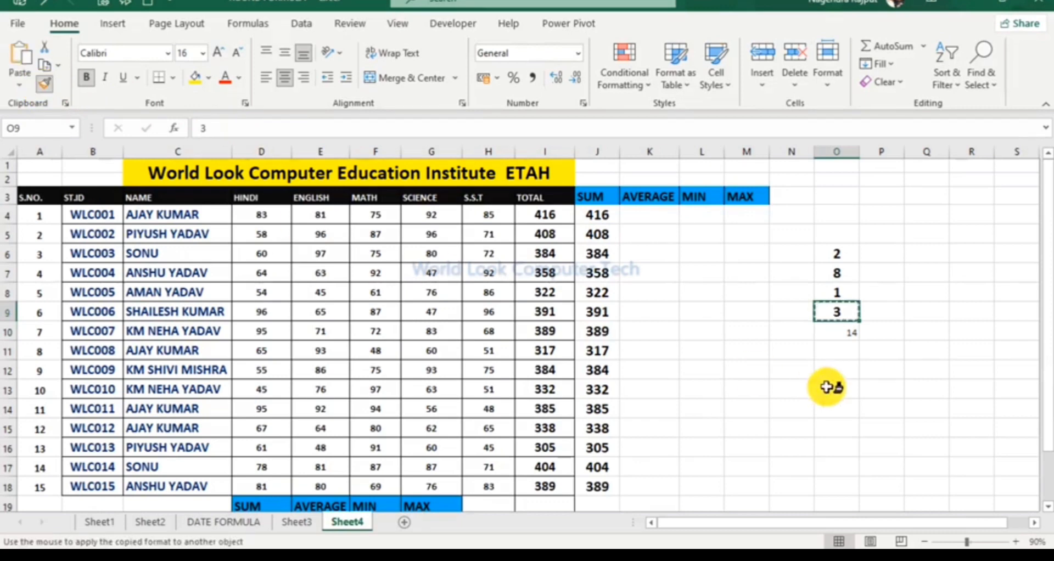
pyautogui.click(835, 330)
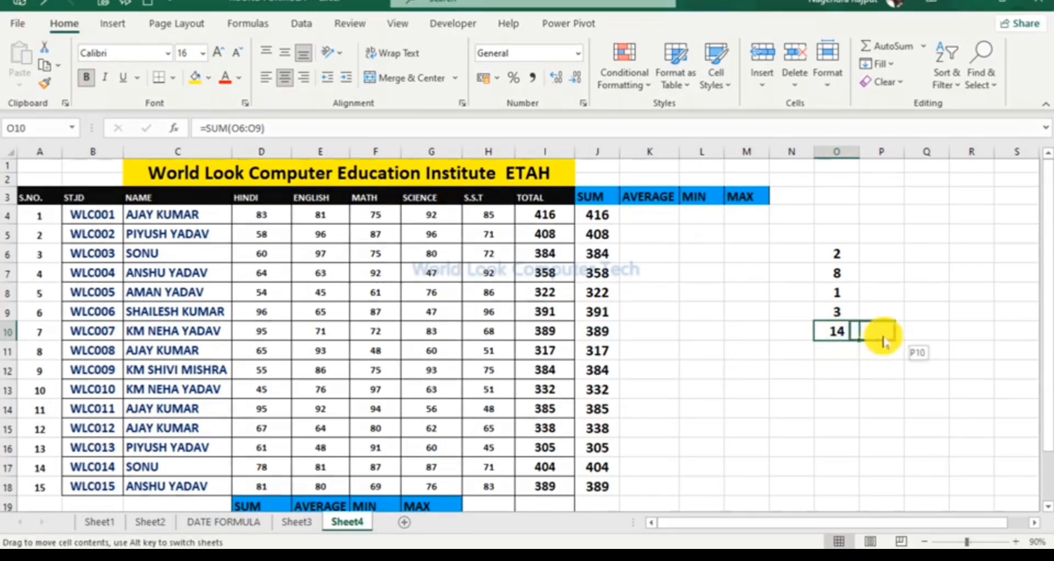
pyautogui.moveTo(846, 338); pyautogui.dragTo(881, 335)
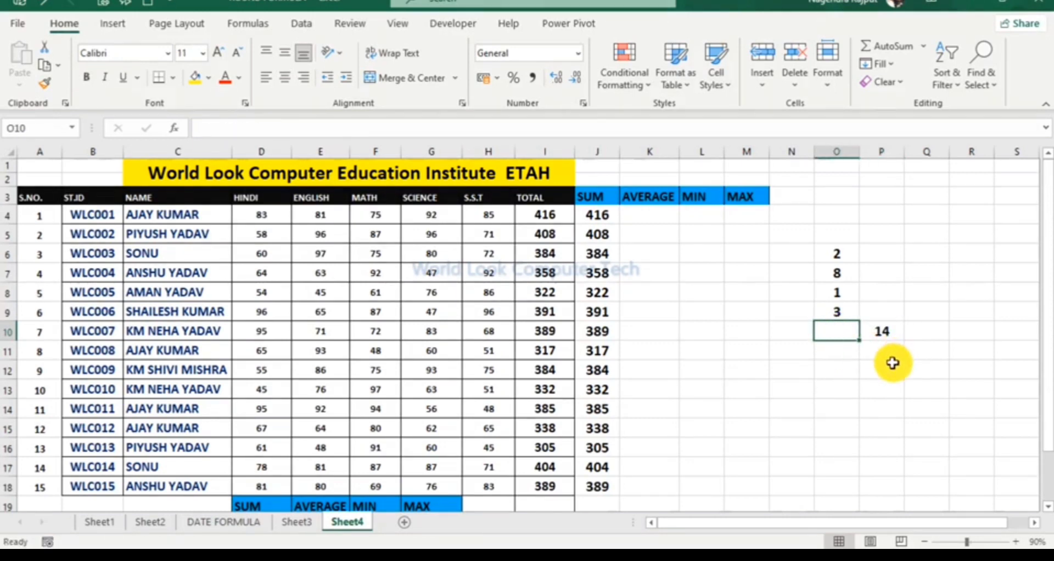
# - Enter =AVERAGE(O6:O9) in O10 (3.5) and copy O9's bold large format onto it
pyautogui.write('=')
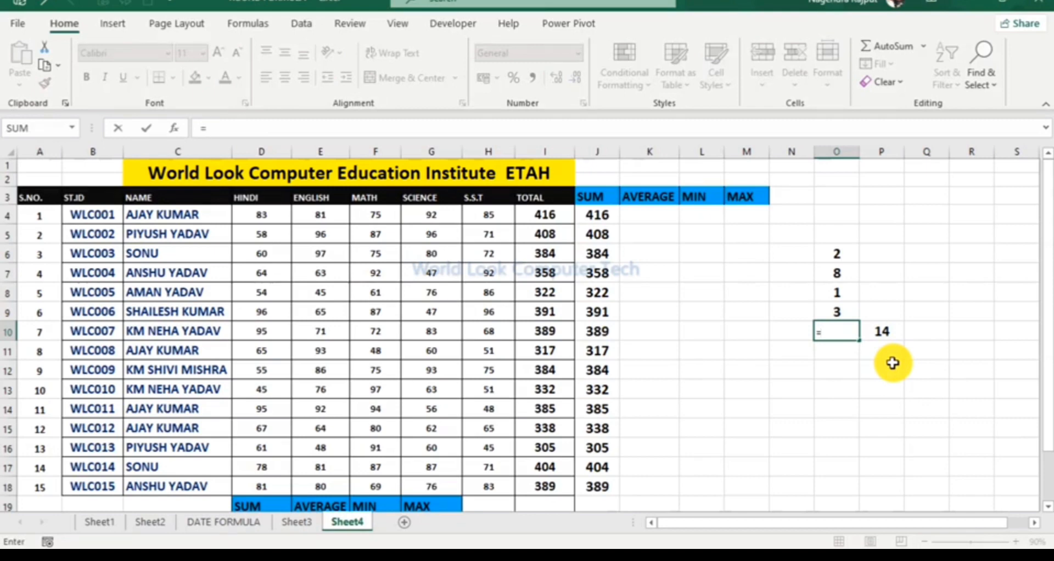
pyautogui.write('average(')
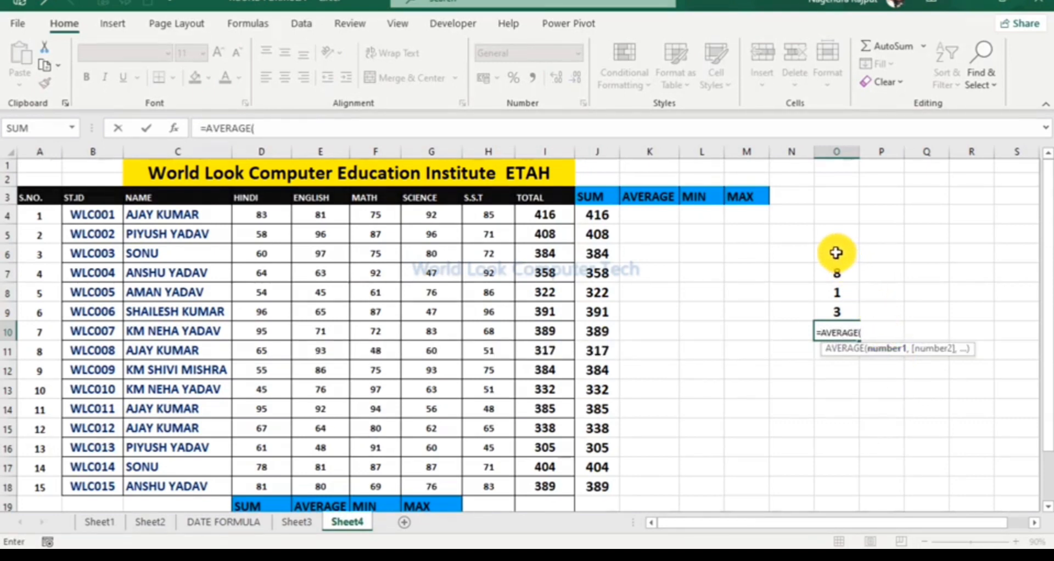
pyautogui.moveTo(836, 253); pyautogui.dragTo(842, 311)
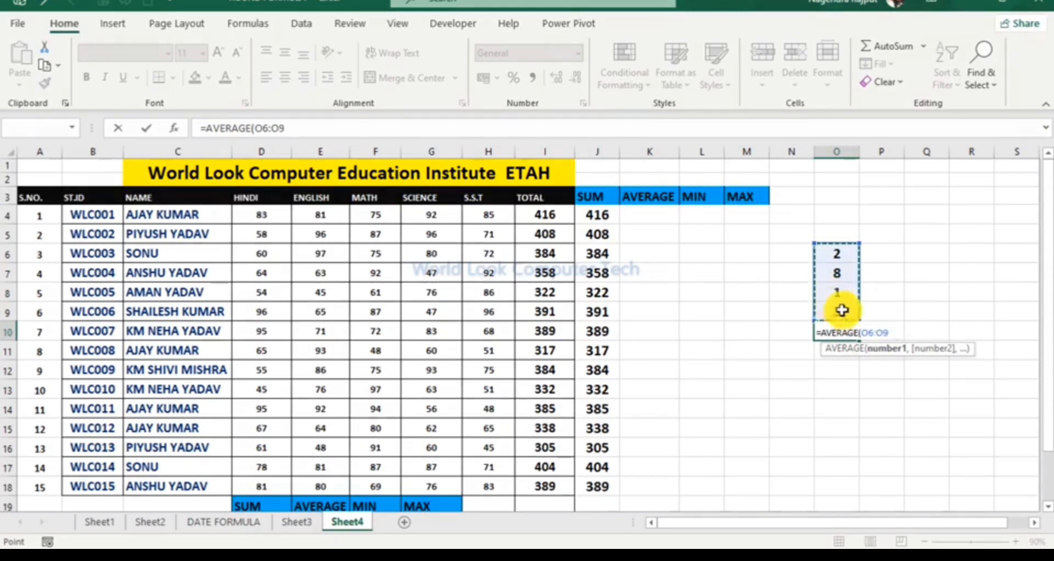
pyautogui.press('Return')
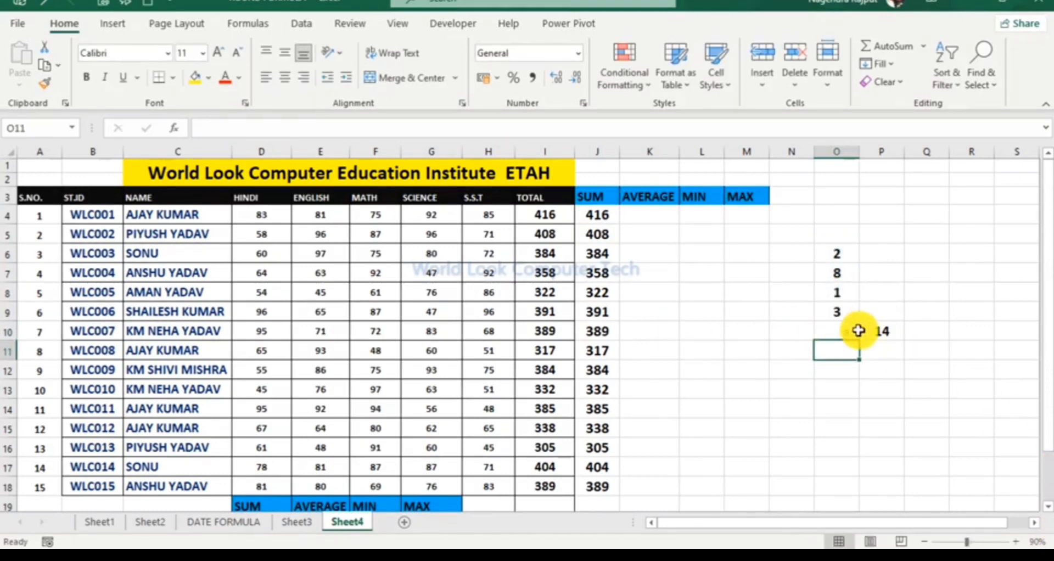
pyautogui.click(839, 310)
pyautogui.click(44, 81)
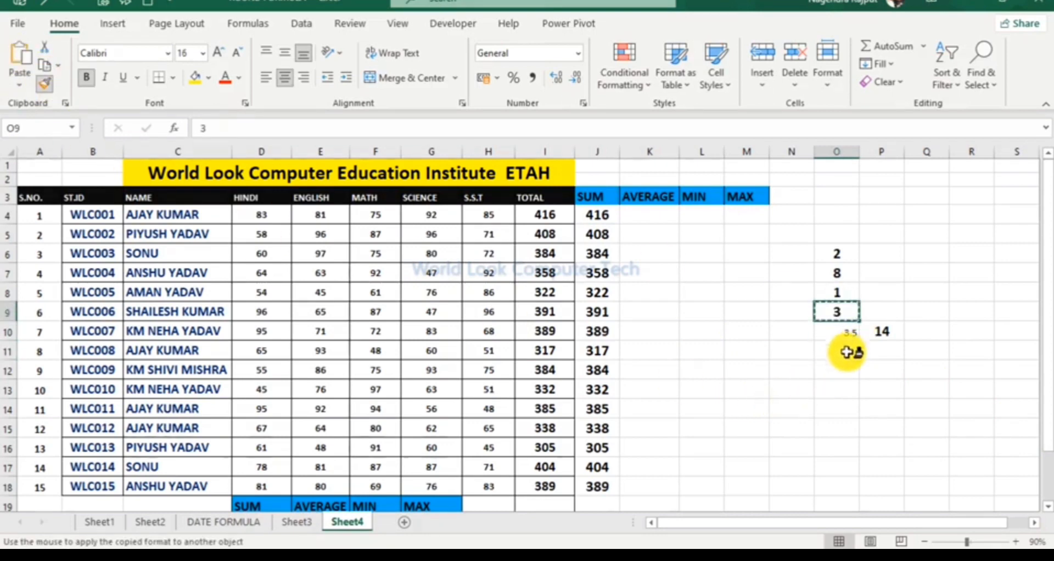
pyautogui.click(841, 332)
pyautogui.click(856, 391)
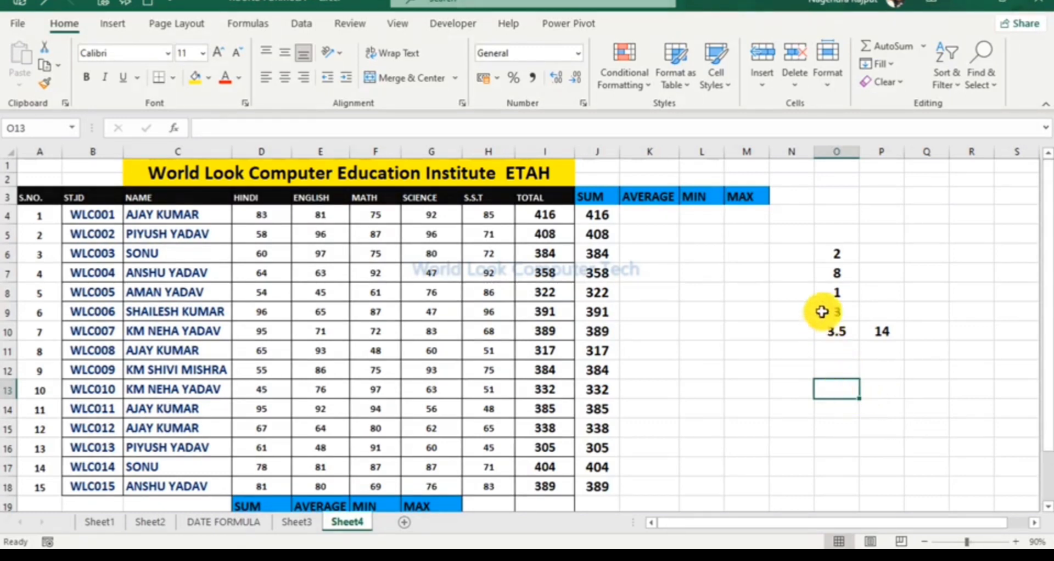
# - Replace P10's 14 with the formula =O10*4, which still shows 14
pyautogui.moveTo(833, 253); pyautogui.dragTo(833, 311)
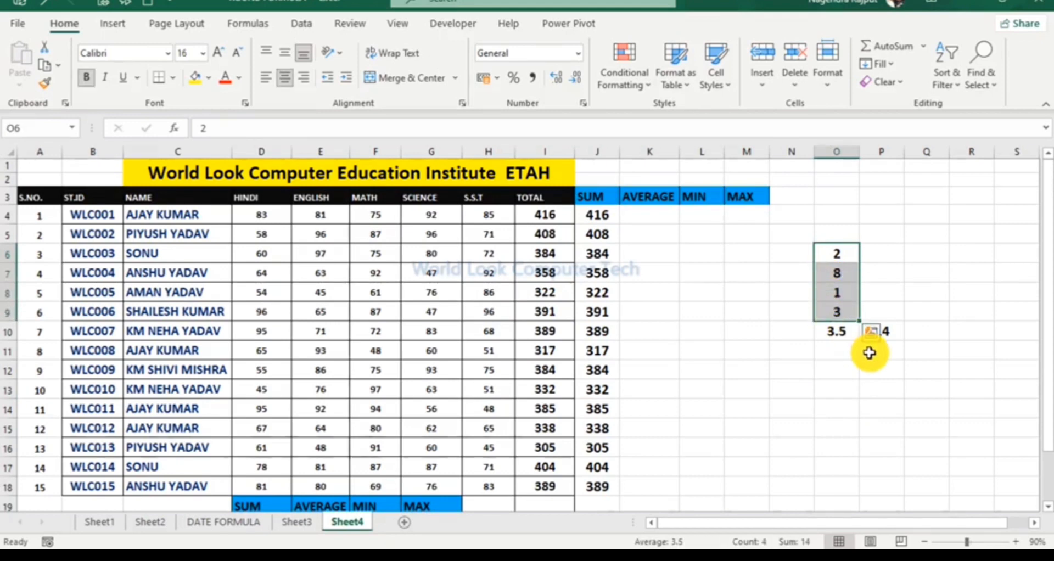
pyautogui.click(838, 332)
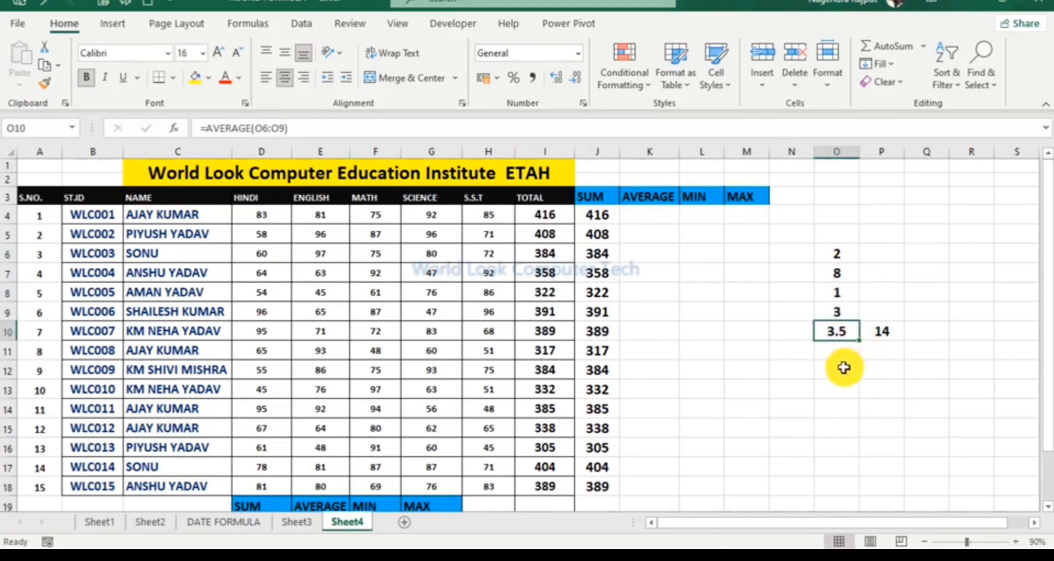
pyautogui.click(881, 331)
pyautogui.click(835, 368)
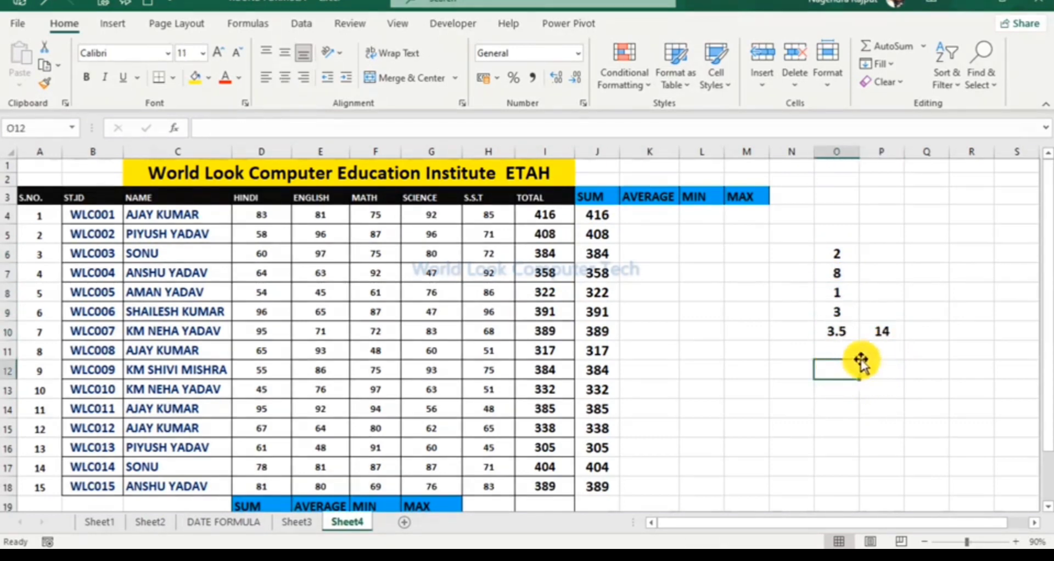
pyautogui.click(874, 336)
pyautogui.press('Delete')
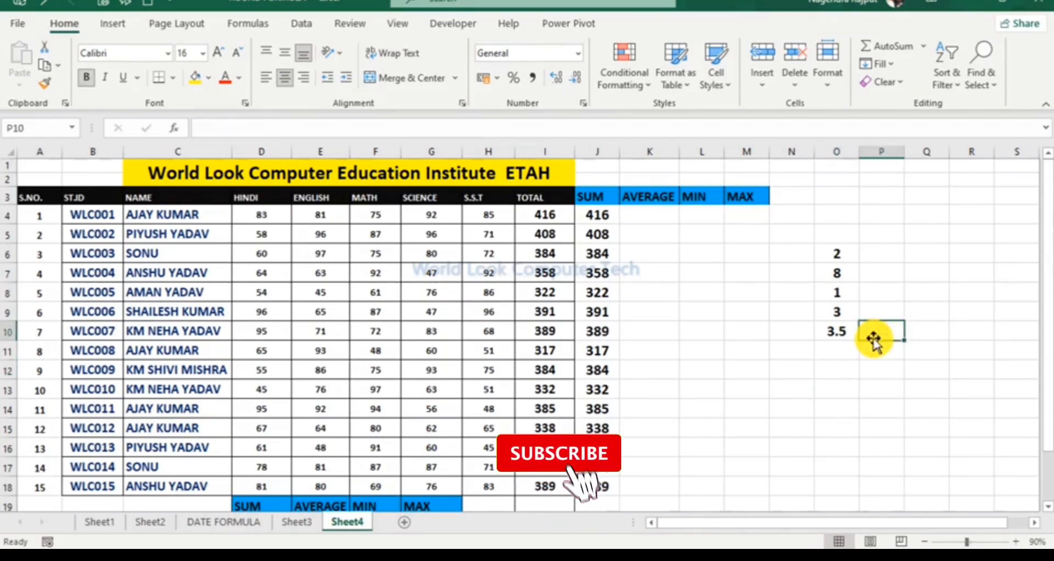
pyautogui.write('=')
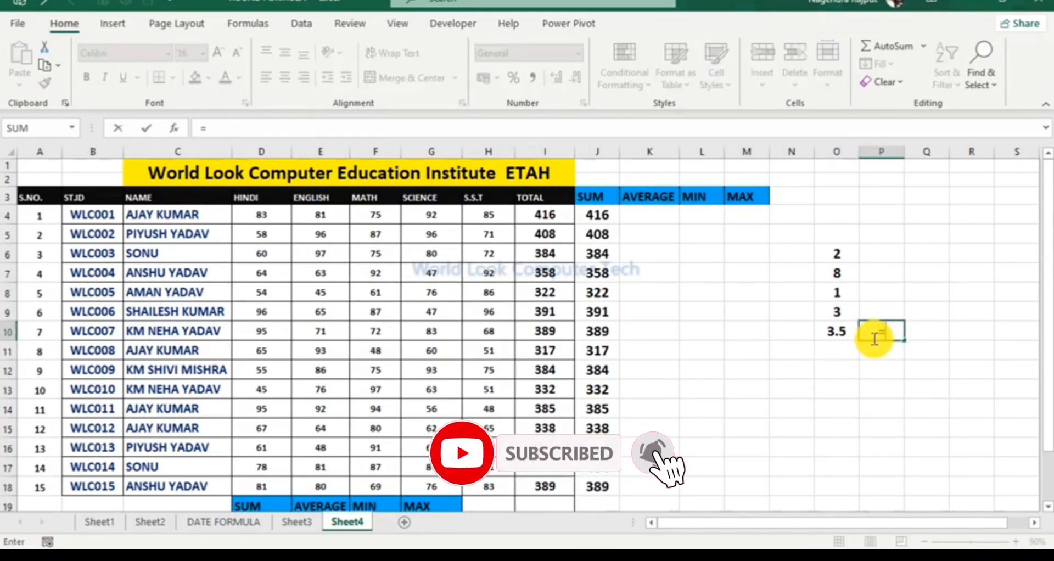
pyautogui.click(817, 331)
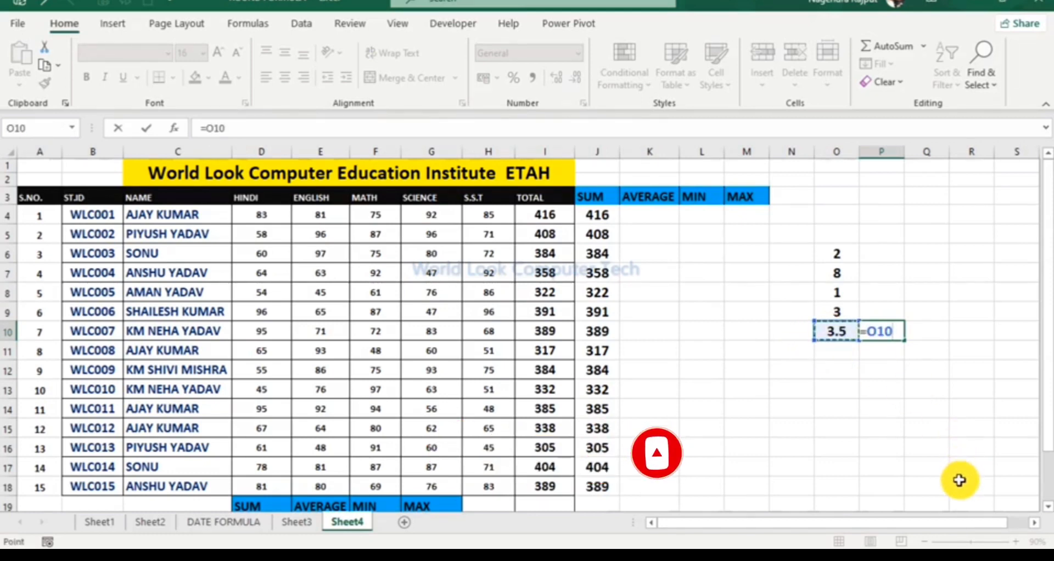
pyautogui.write('*')
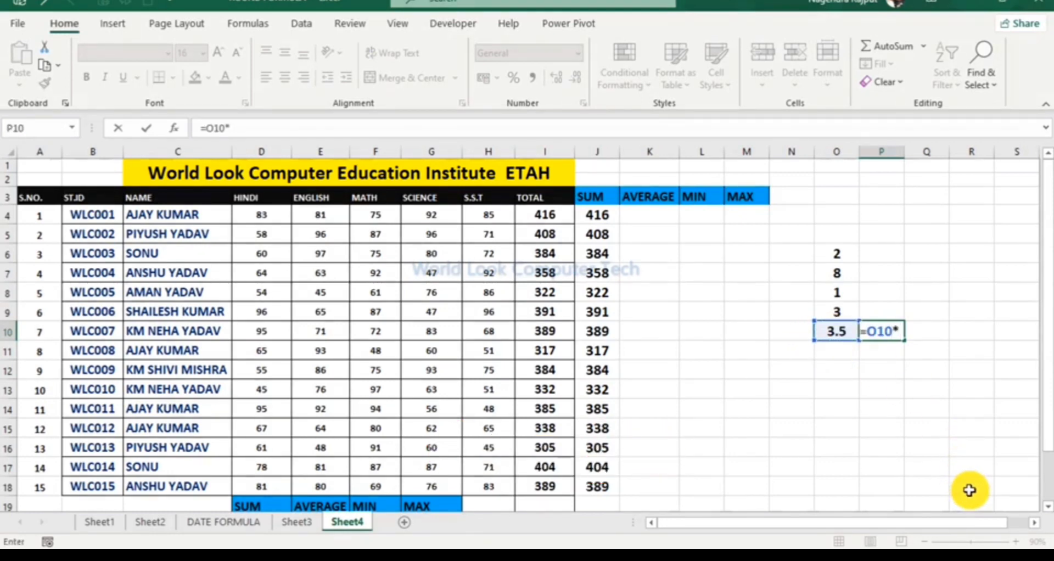
pyautogui.write('4')
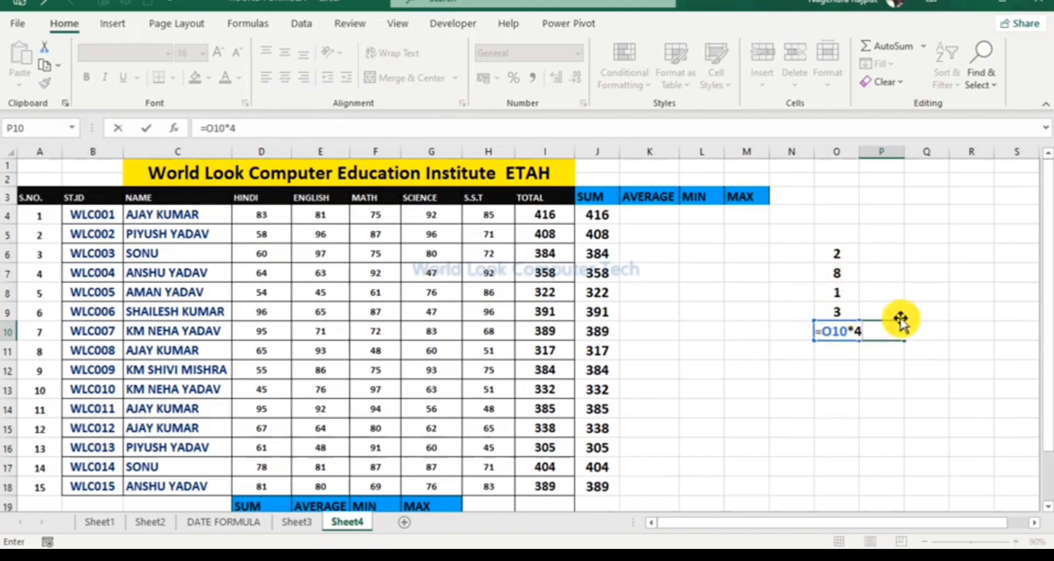
pyautogui.press('Return')
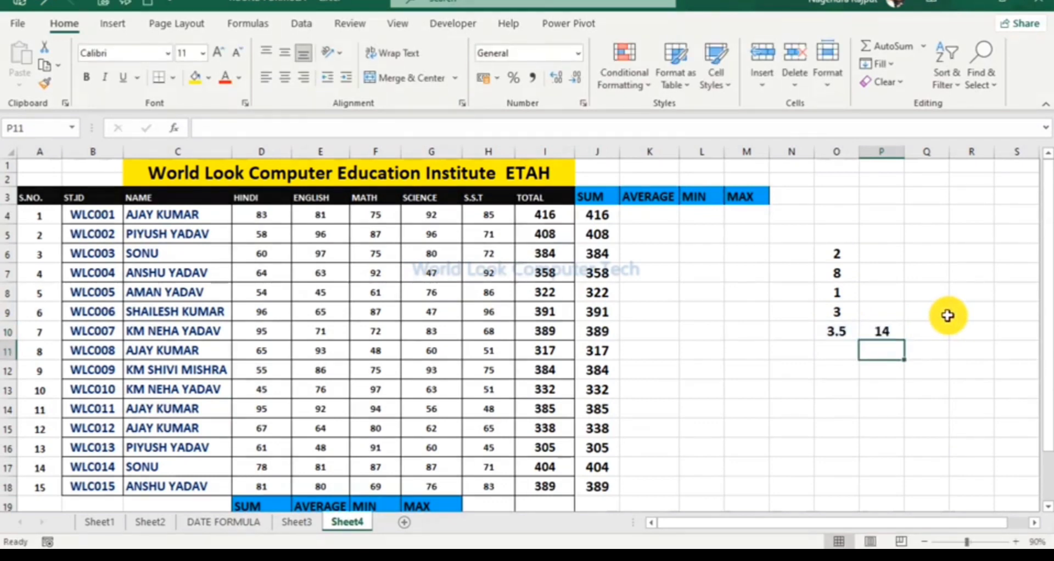
# - Enter =AVERAGE(D4:H4) in K4 (83.2) and fill it down to K18
pyautogui.click(640, 215)
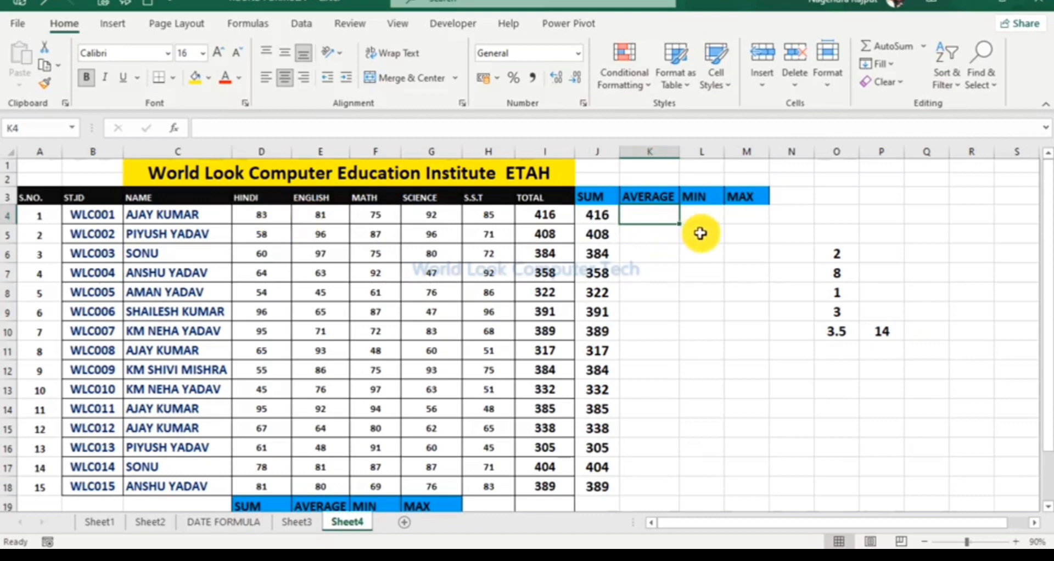
pyautogui.write('=')
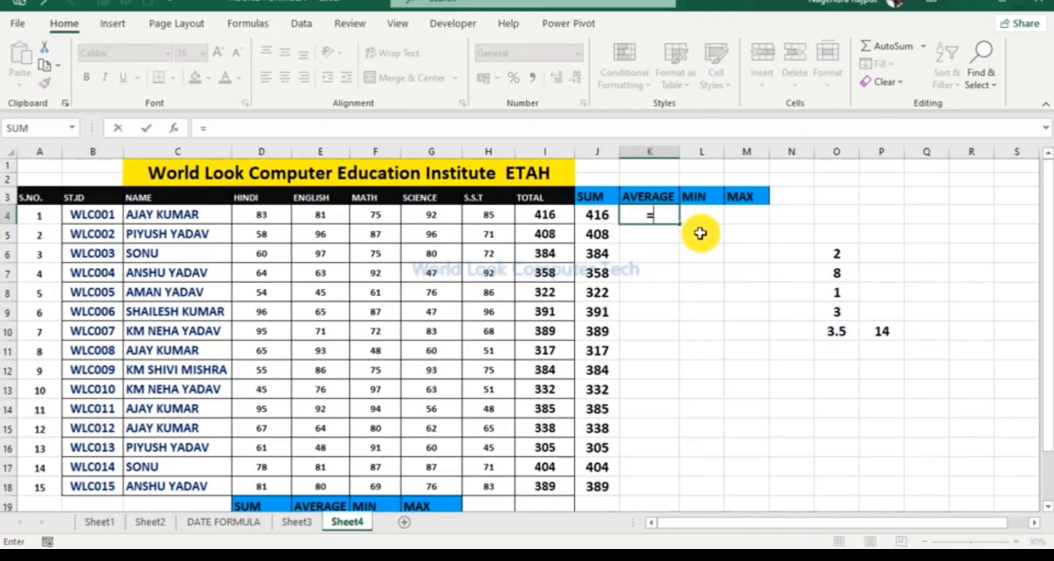
pyautogui.write('AVE')
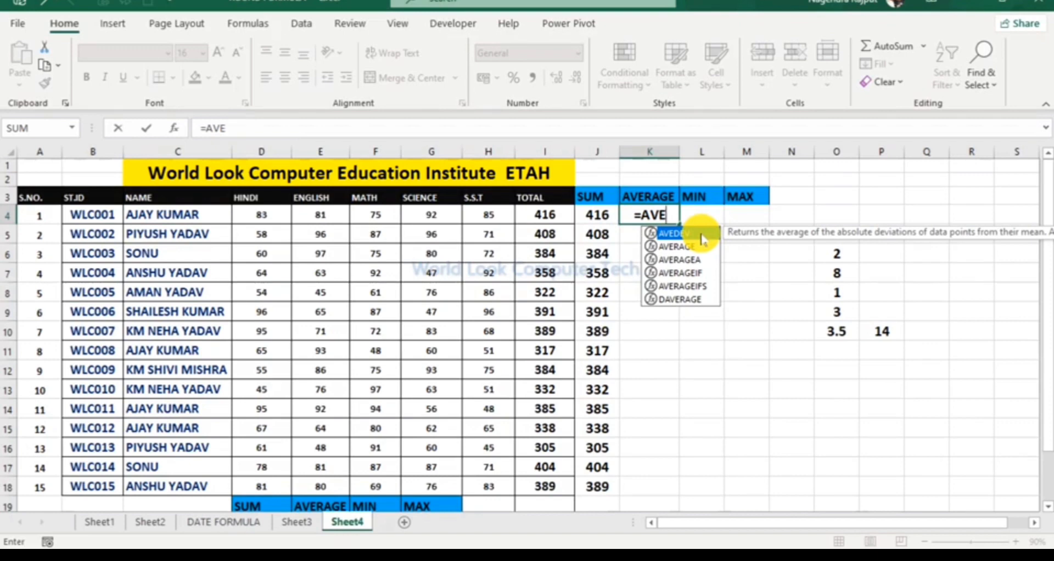
pyautogui.click(701, 244)
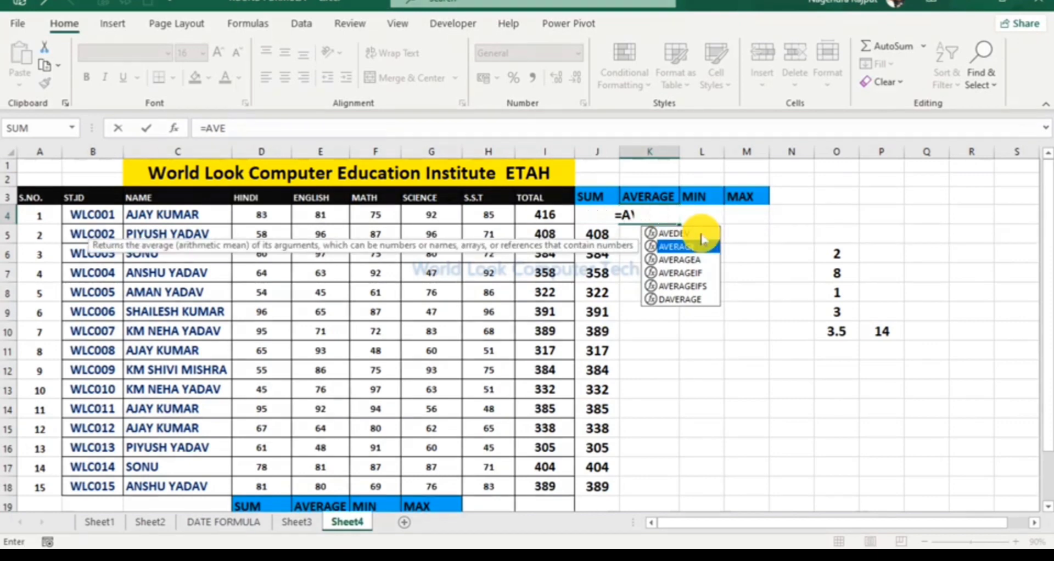
pyautogui.doubleClick(700, 244)
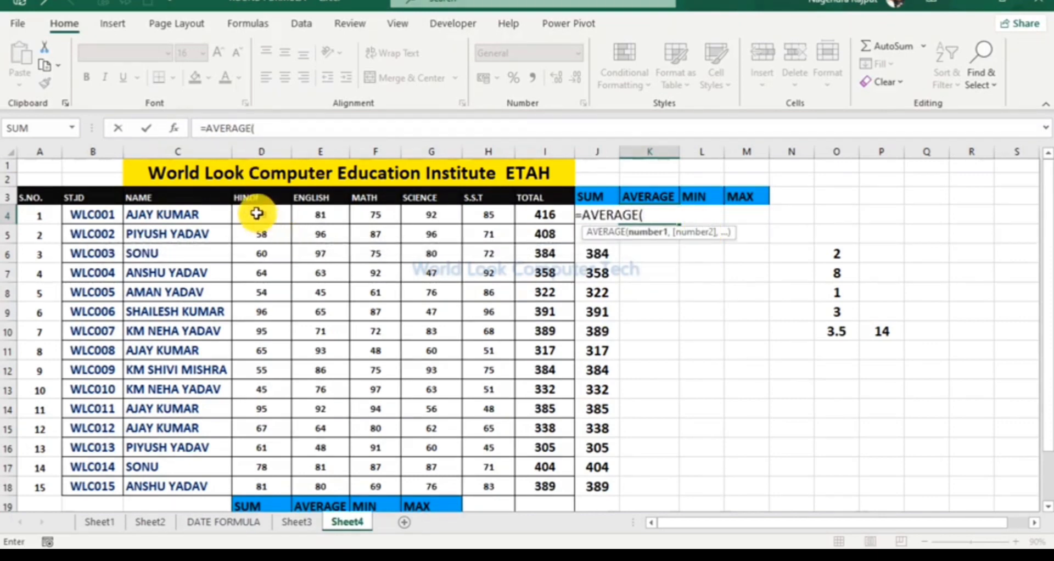
pyautogui.moveTo(258, 214); pyautogui.dragTo(494, 220)
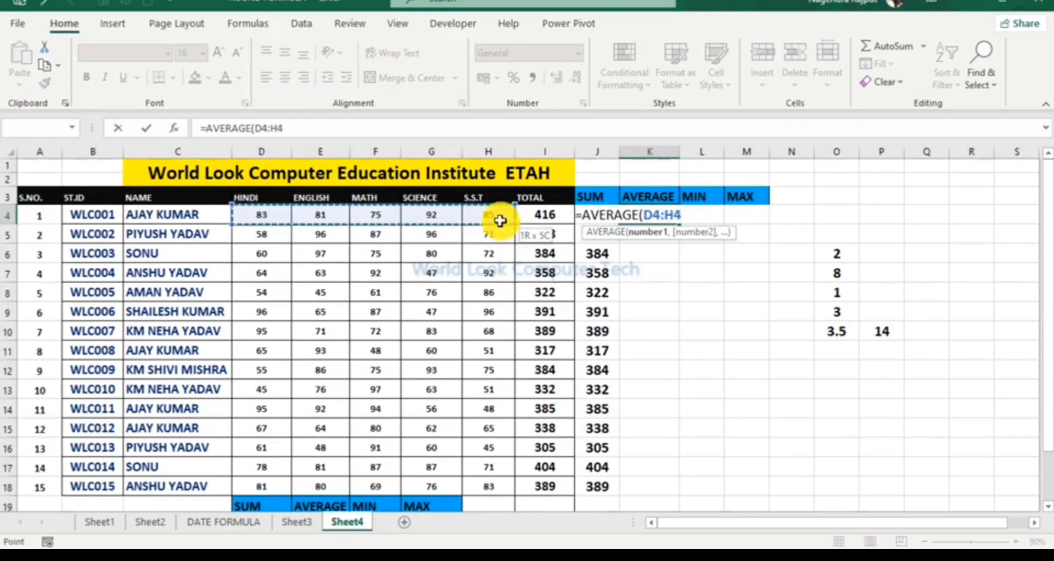
pyautogui.press('Return')
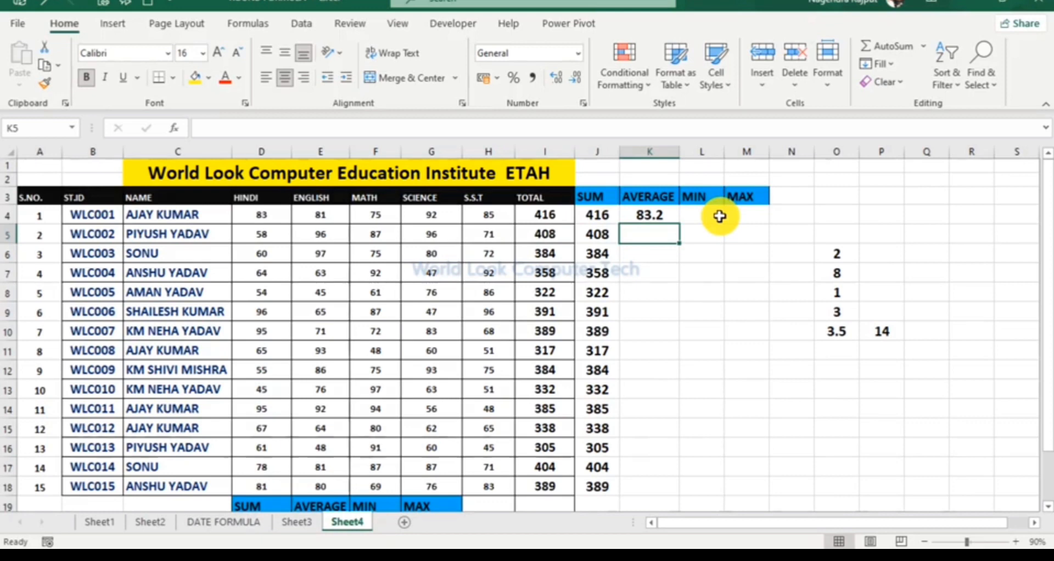
pyautogui.click(666, 217)
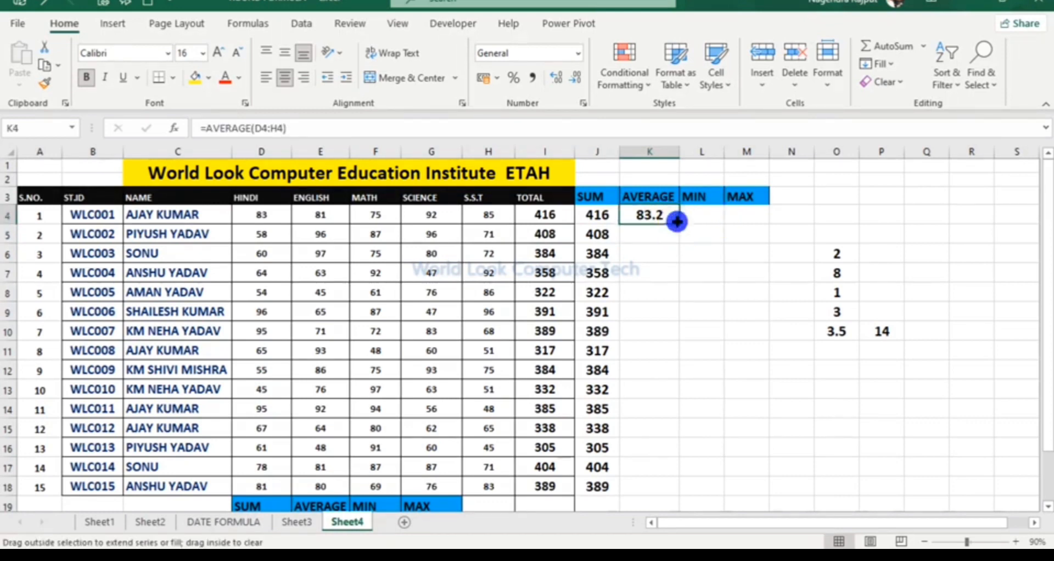
pyautogui.moveTo(677, 222); pyautogui.dragTo(683, 488)
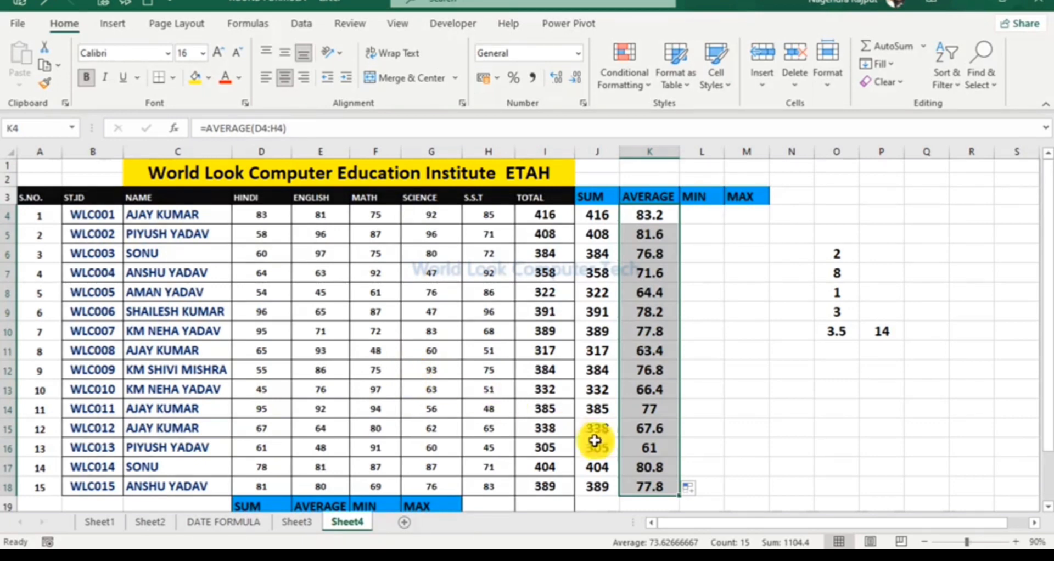
# - Insert AutoSum Average in E20 over I13, I9, I5 and I17, giving 383.75
pyautogui.scroll(-1, 631, 456)
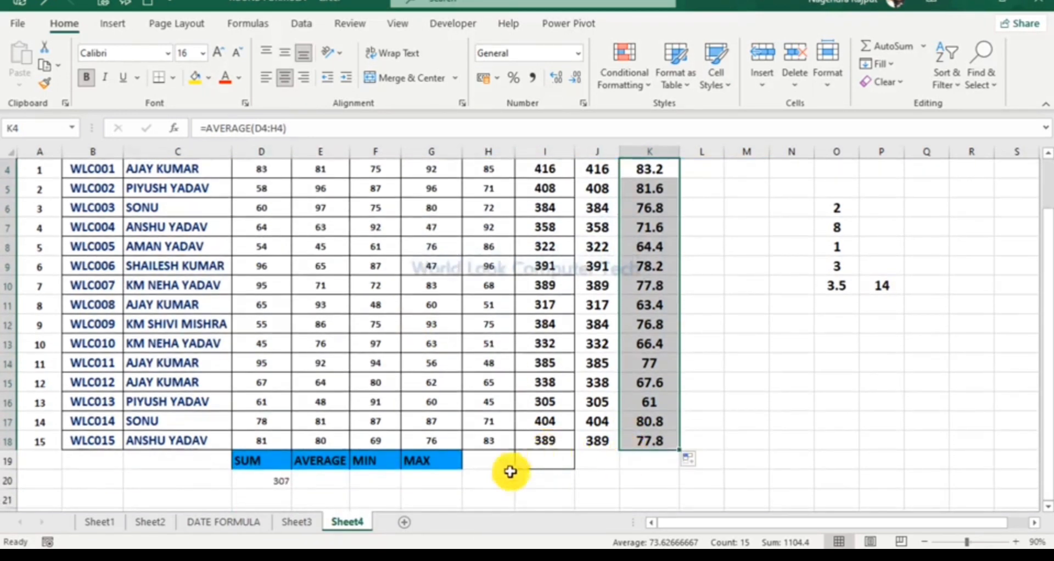
pyautogui.click(320, 482)
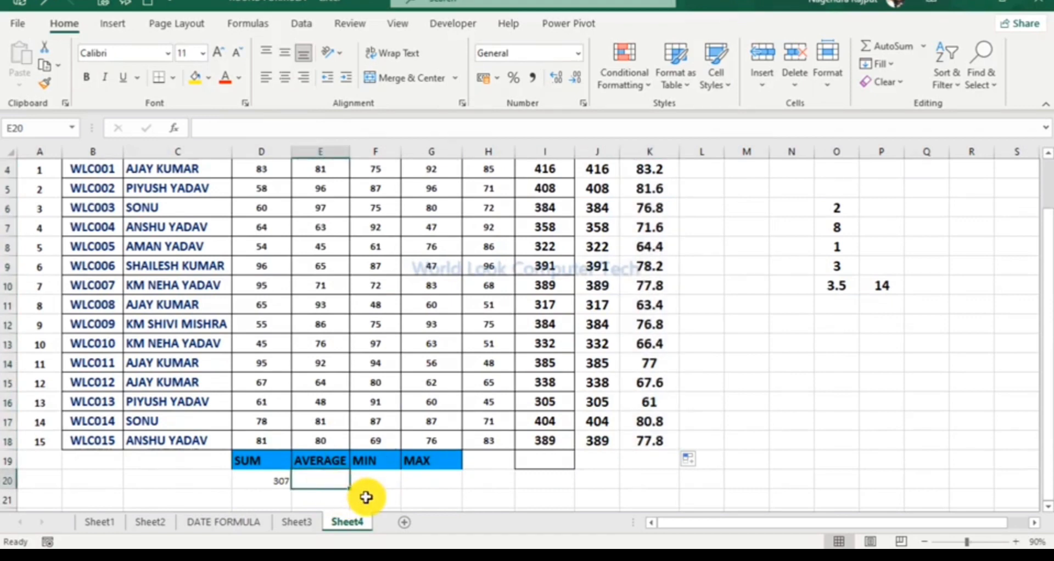
pyautogui.click(926, 48)
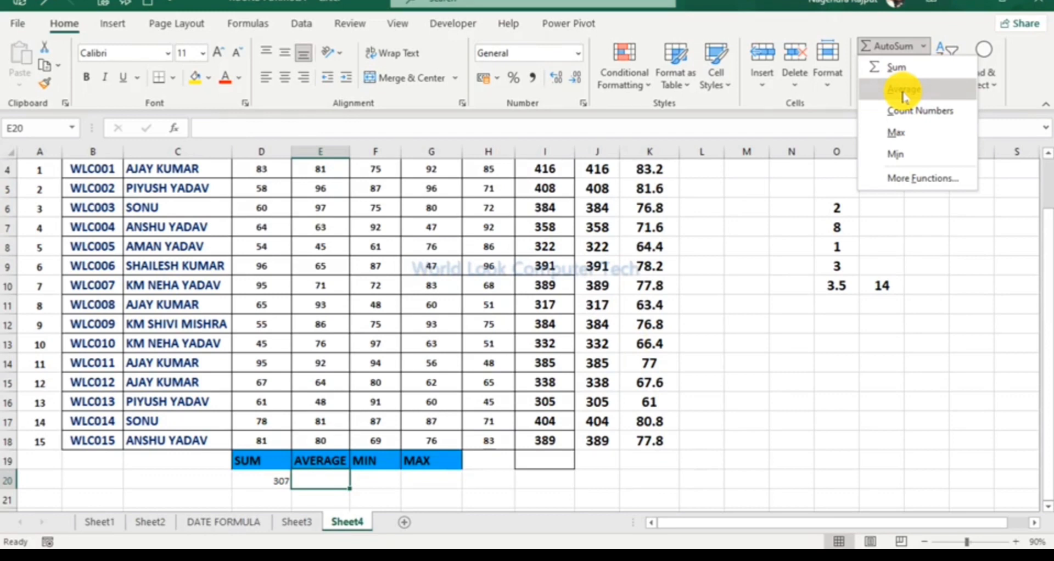
pyautogui.click(903, 90)
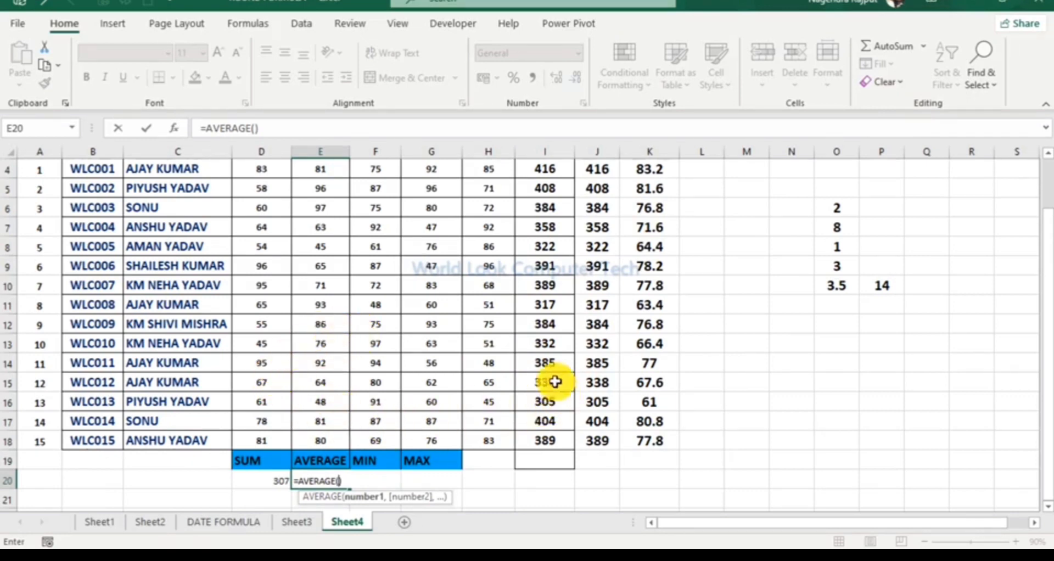
pyautogui.click(537, 349)
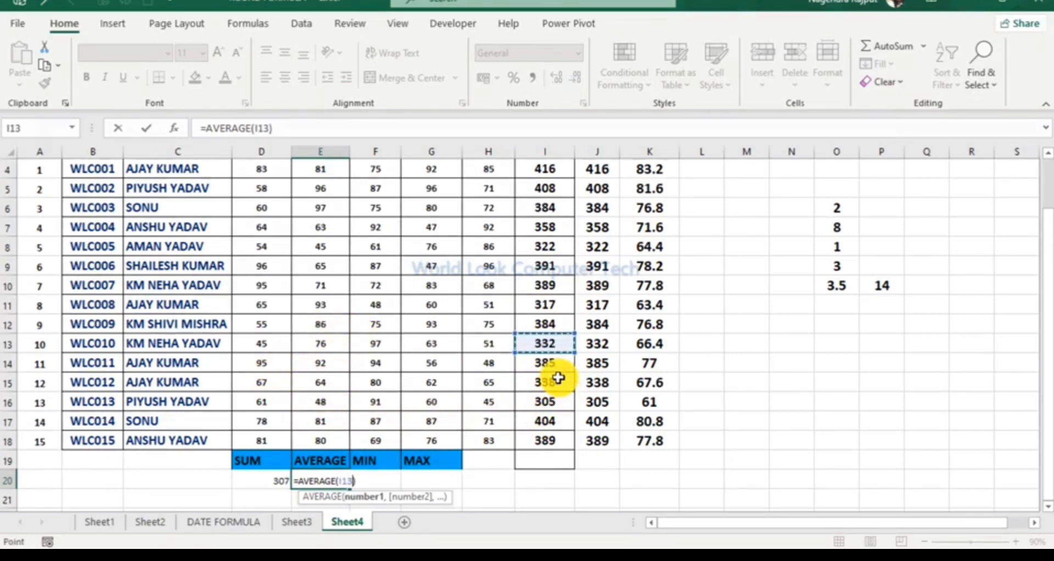
pyautogui.write(',')
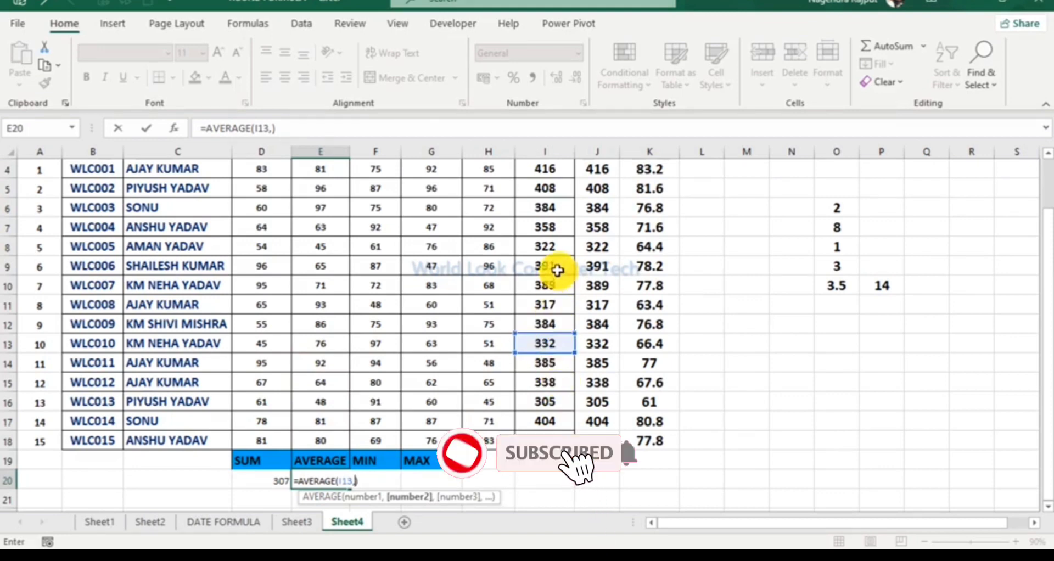
pyautogui.click(557, 271)
pyautogui.write(',')
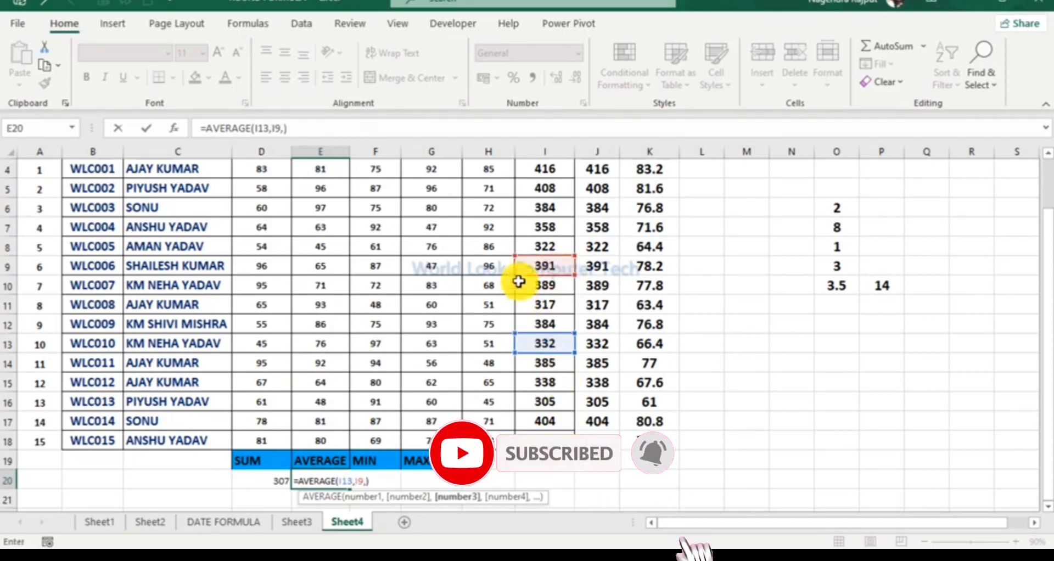
pyautogui.click(535, 193)
pyautogui.write(',')
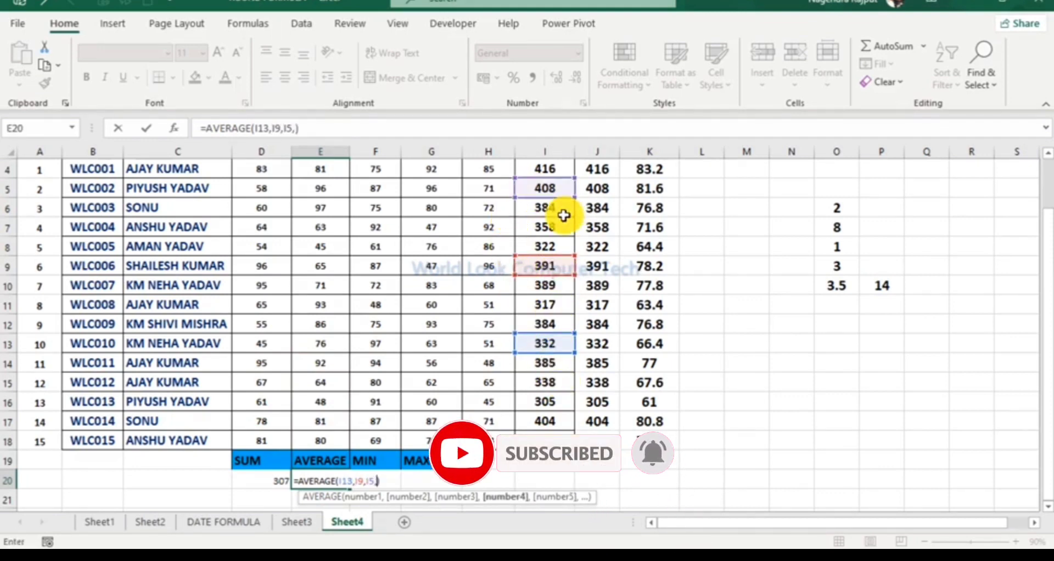
pyautogui.click(546, 422)
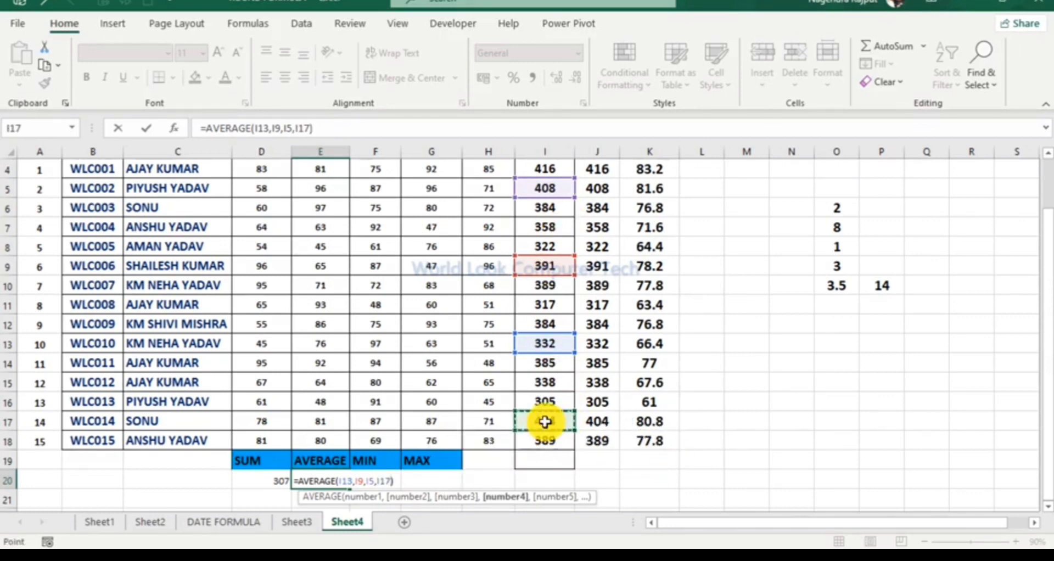
pyautogui.press('Return')
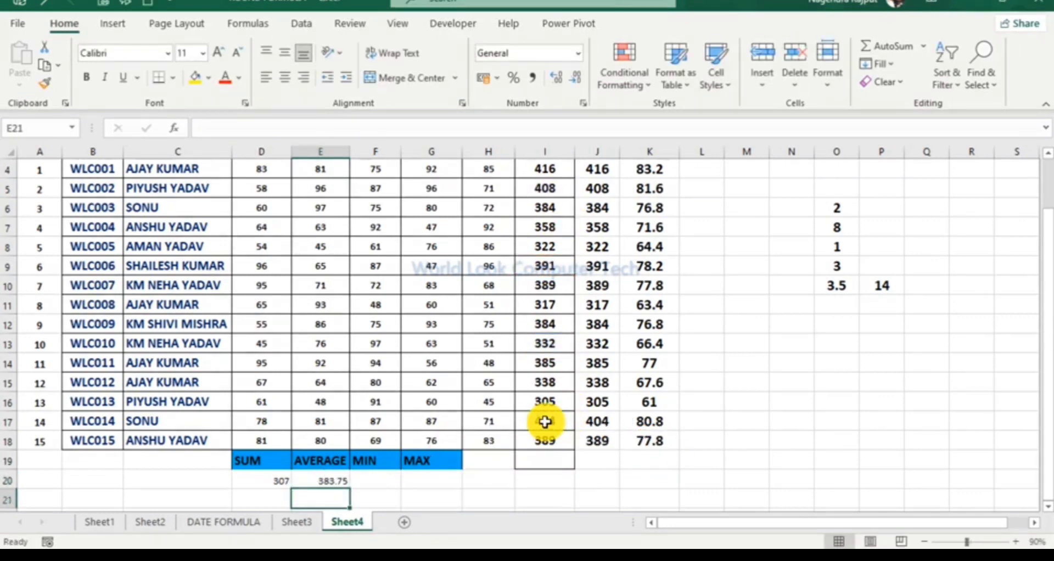
pyautogui.click(343, 480)
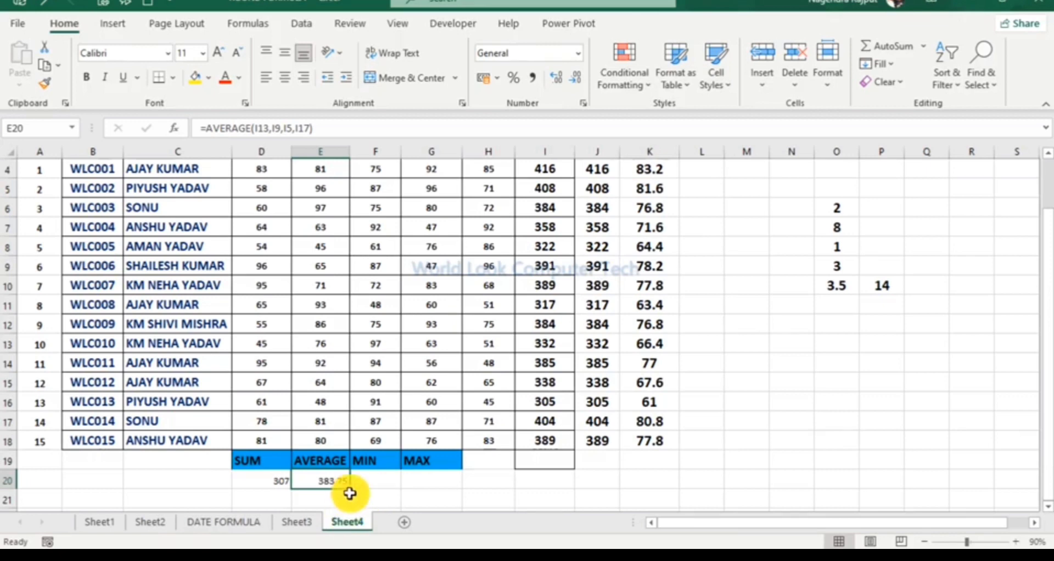
pyautogui.scroll(1, 328, 483)
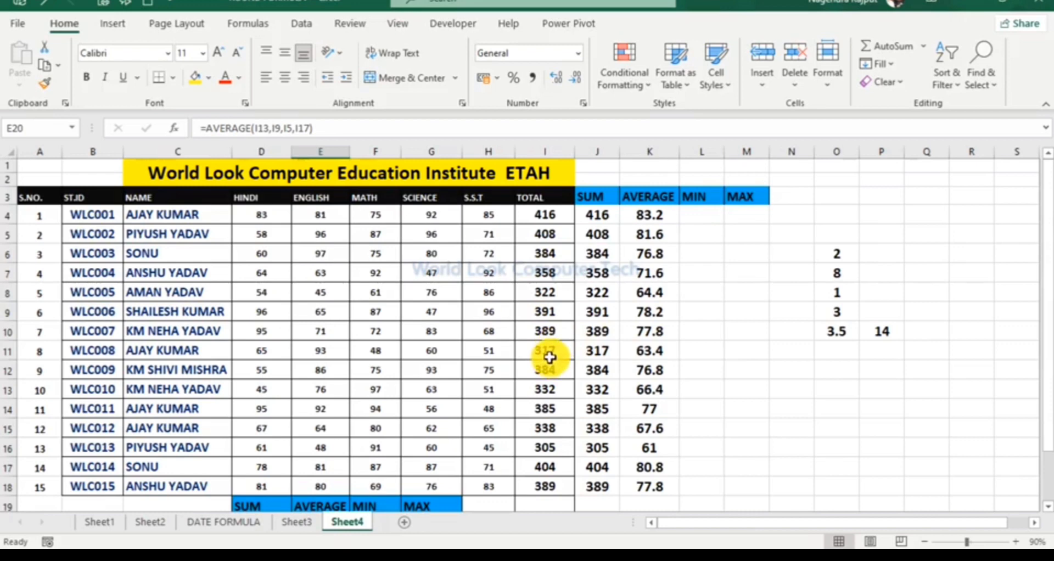
# - Enter =MIN(D4:H4) in L4, showing 75, and fill it down to L18
pyautogui.click(698, 218)
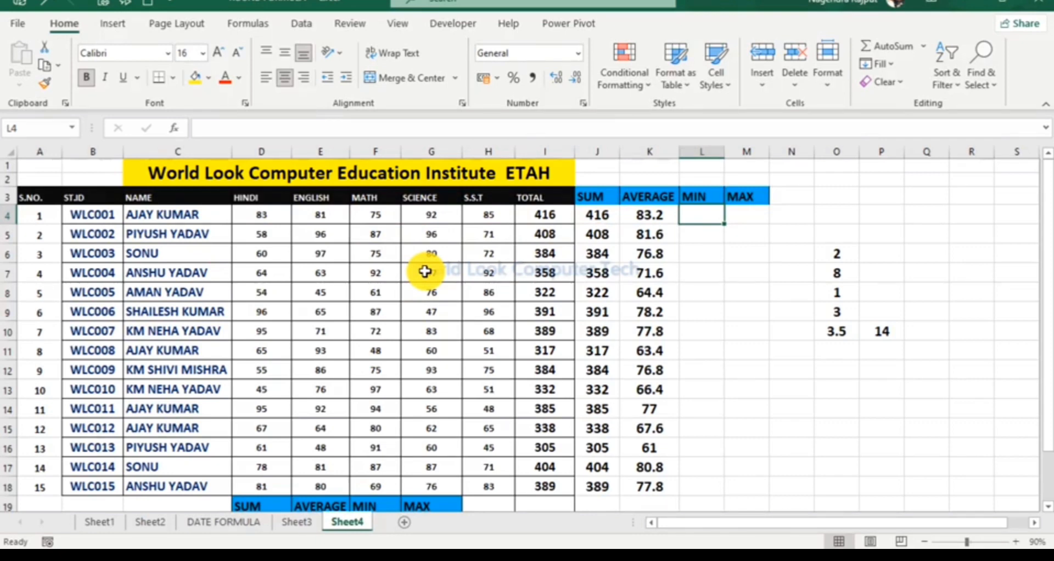
pyautogui.write('=')
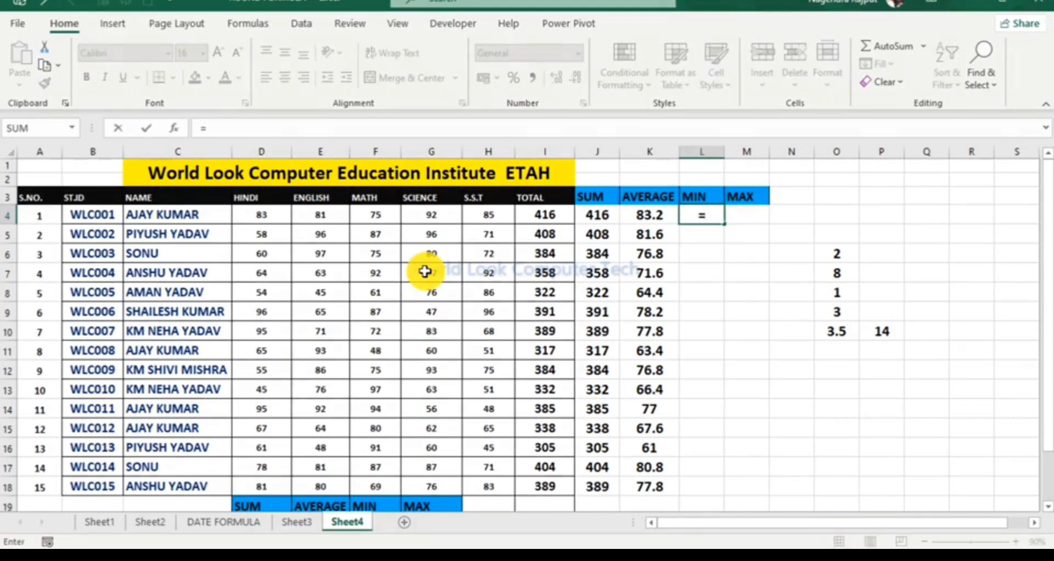
pyautogui.write('MIN(')
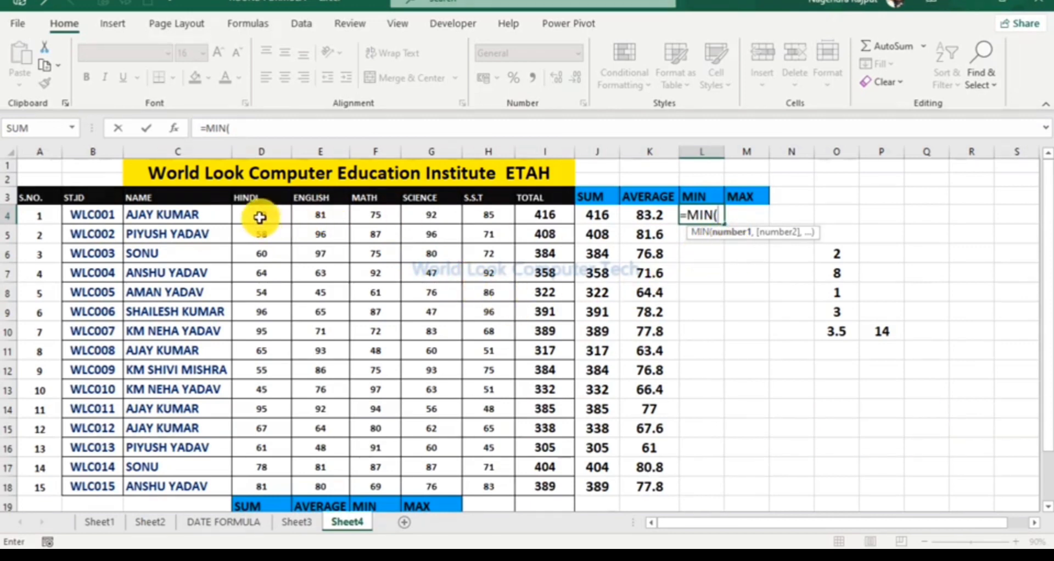
pyautogui.moveTo(260, 216)
pyautogui.mouseDown()
pyautogui.moveTo(495, 223)
pyautogui.moveTo(494, 214)
pyautogui.mouseUp()
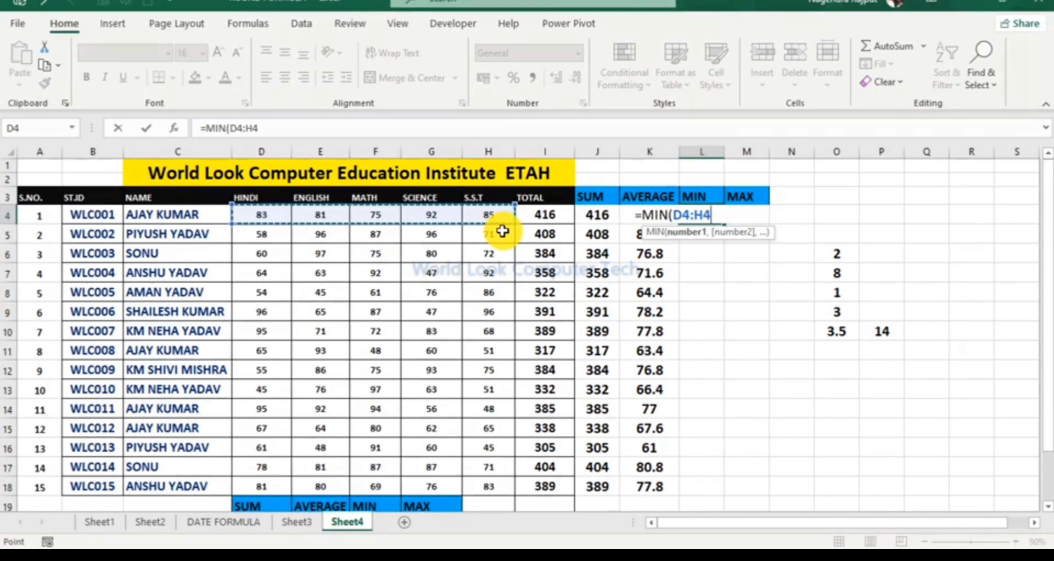
pyautogui.write(')')
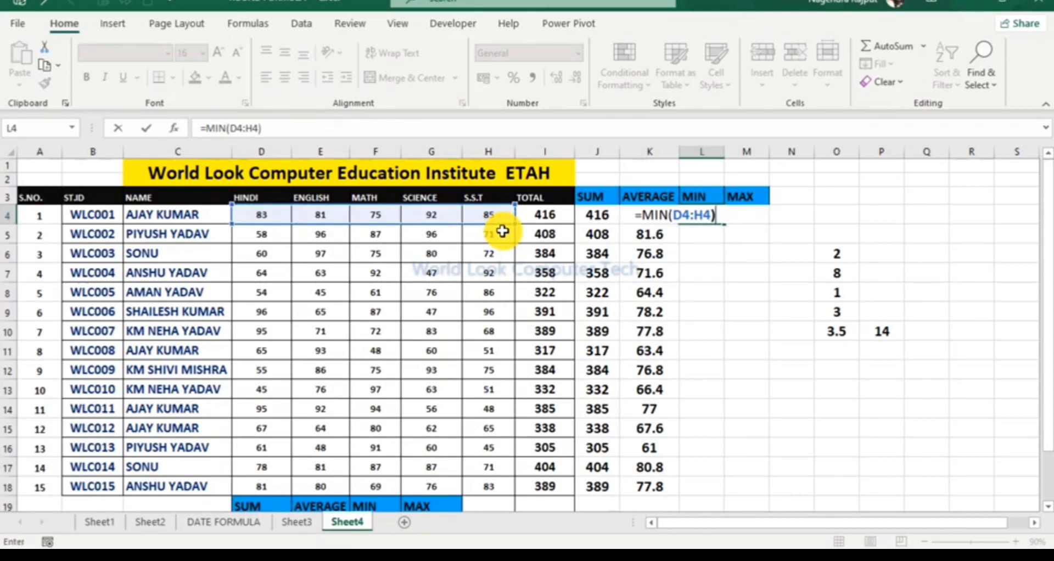
pyautogui.press('Return')
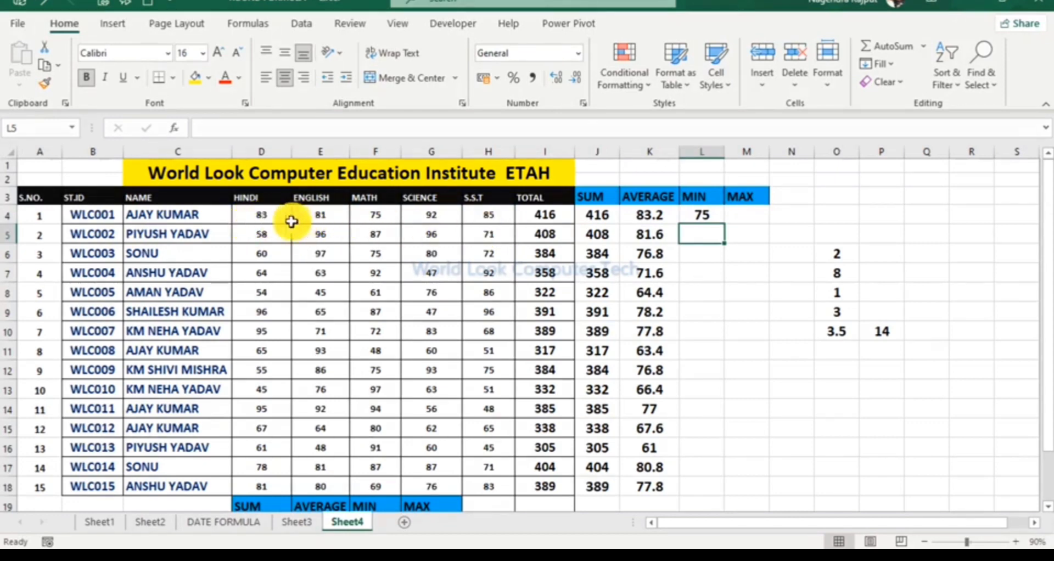
pyautogui.moveTo(269, 216); pyautogui.dragTo(484, 216)
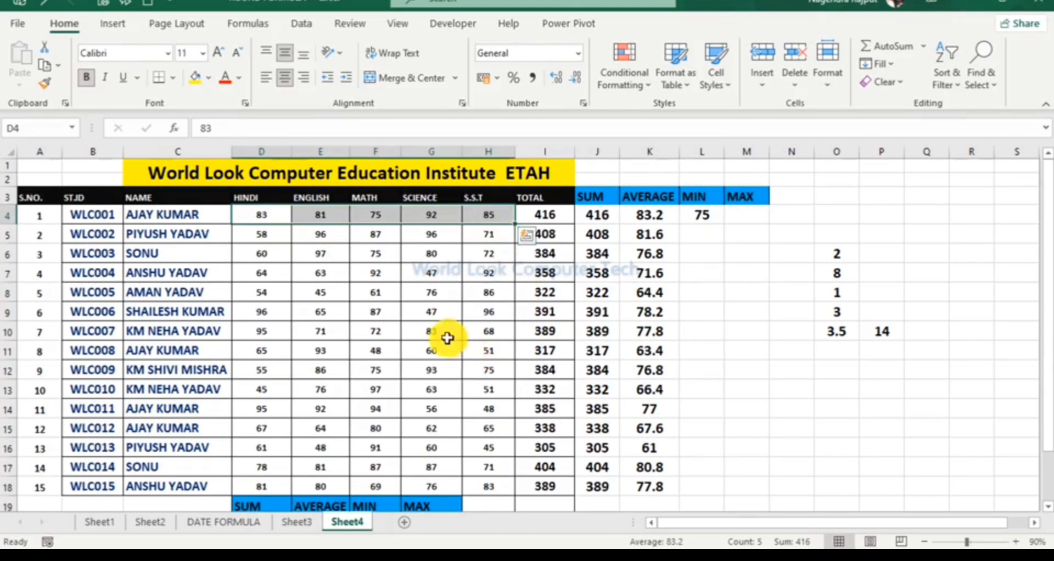
pyautogui.click(702, 215)
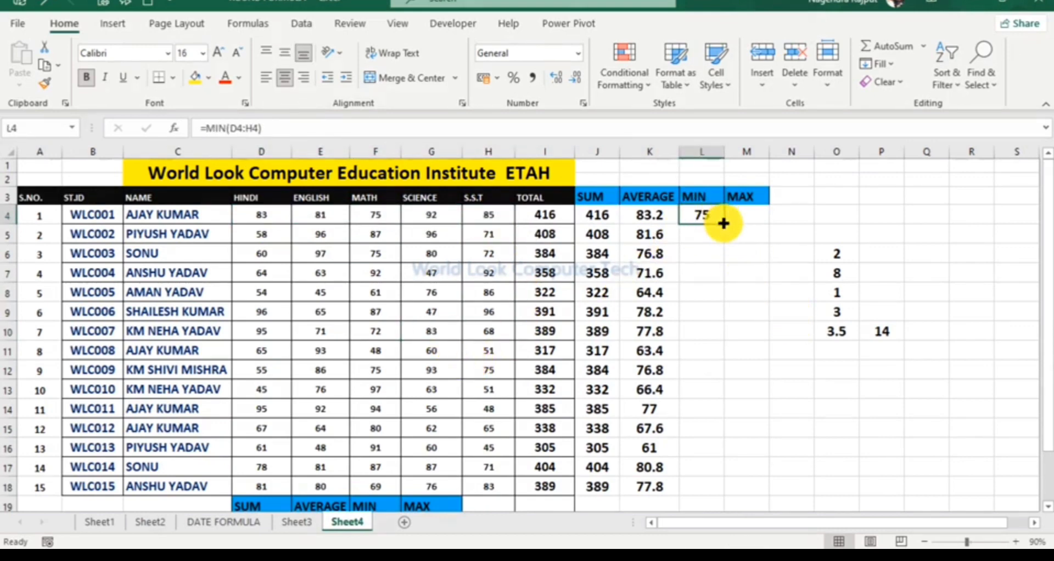
pyautogui.moveTo(723, 223); pyautogui.dragTo(724, 490)
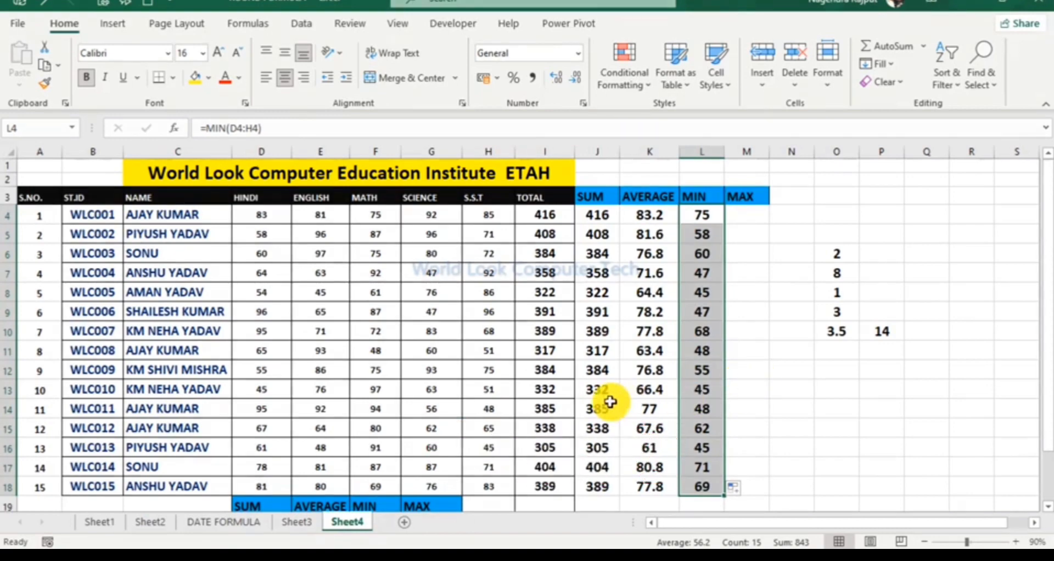
pyautogui.scroll(-1, 608, 401)
pyautogui.click(385, 479)
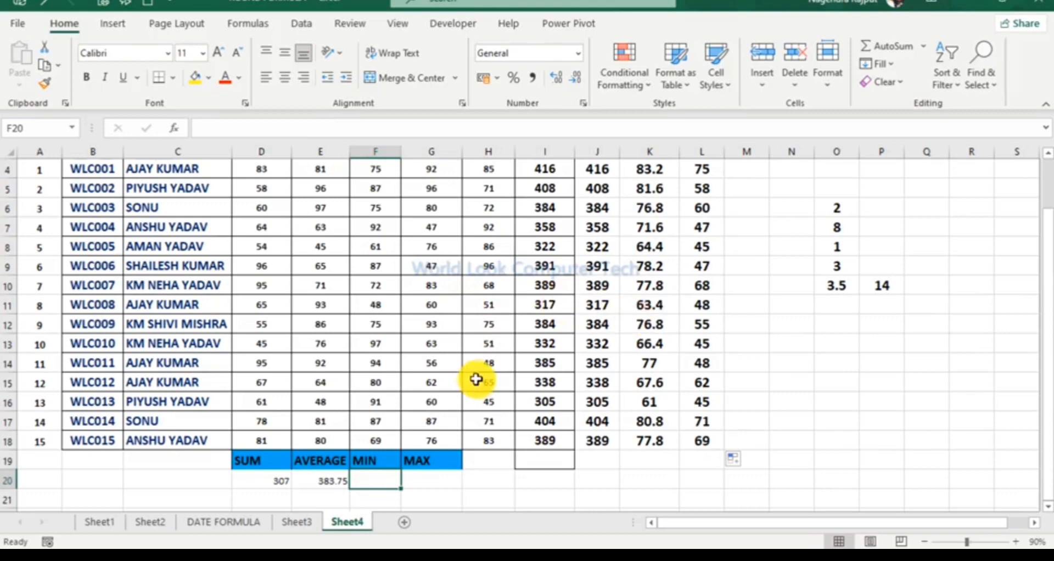
# - Use AutoSum Min to enter =MIN(D4:H18) in F20, returning 45
pyautogui.scroll(1, 513, 390)
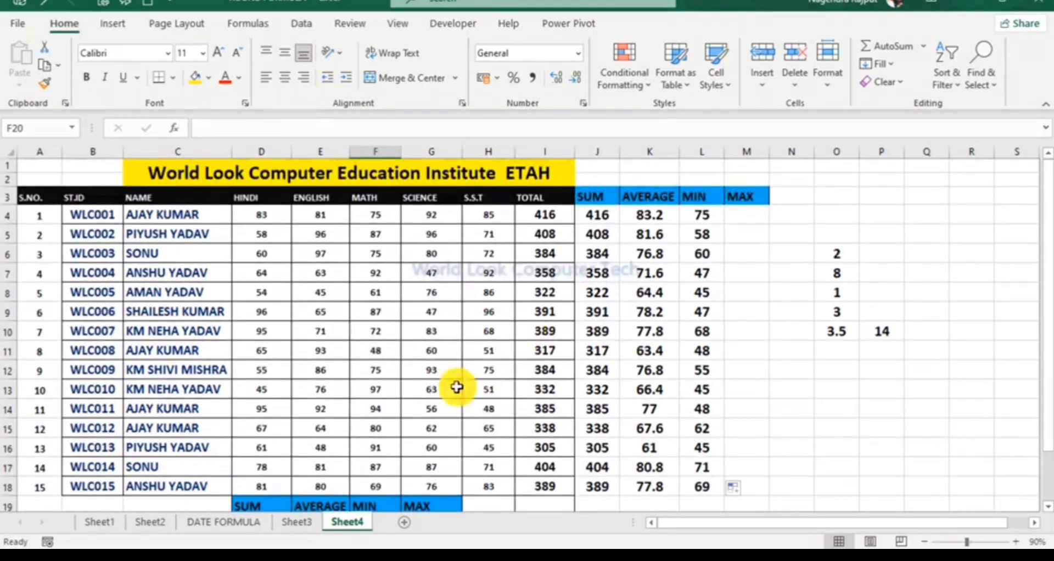
pyautogui.click(923, 46)
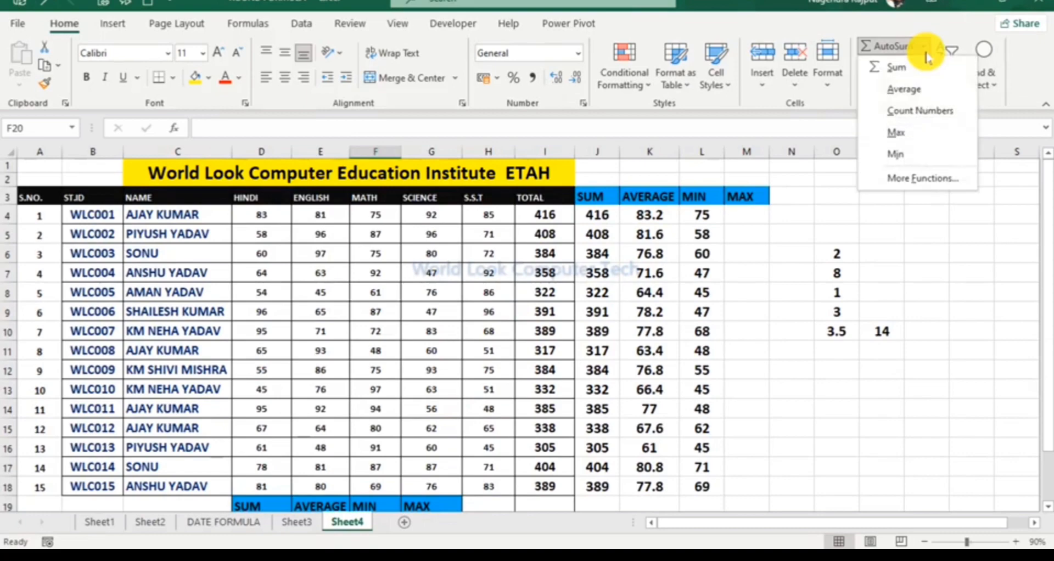
pyautogui.click(909, 157)
pyautogui.scroll(-2, 459, 425)
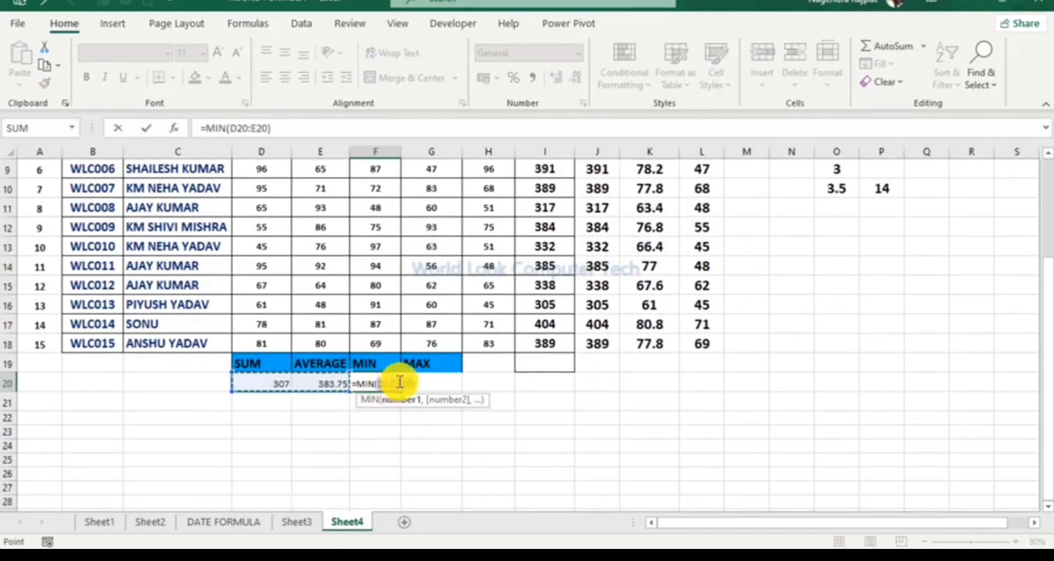
pyautogui.press('BackSpace')
pyautogui.scroll(3, 414, 369)
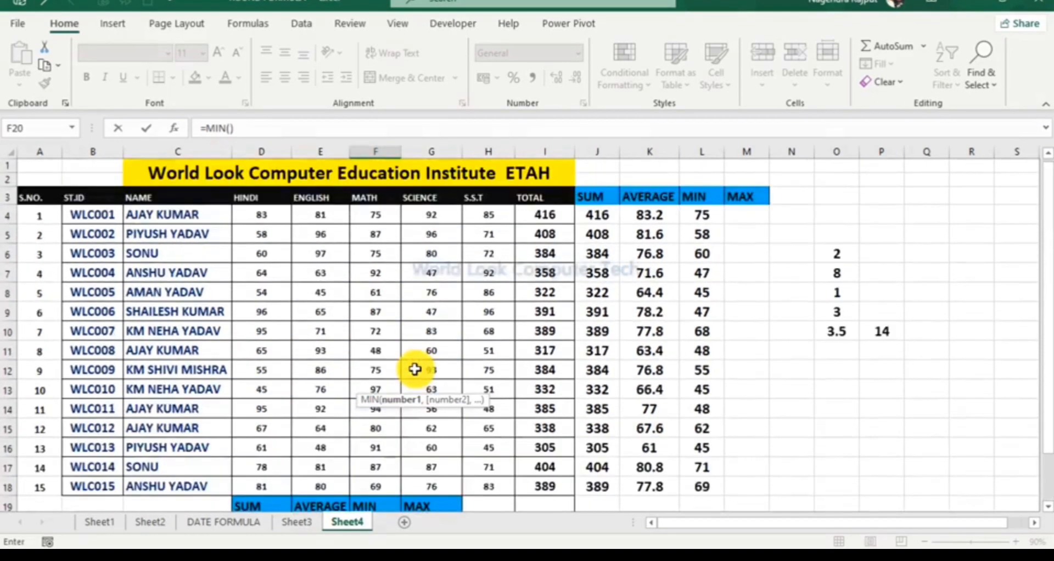
pyautogui.moveTo(255, 214)
pyautogui.mouseDown()
pyautogui.moveTo(486, 369)
pyautogui.moveTo(530, 495)
pyautogui.mouseUp()
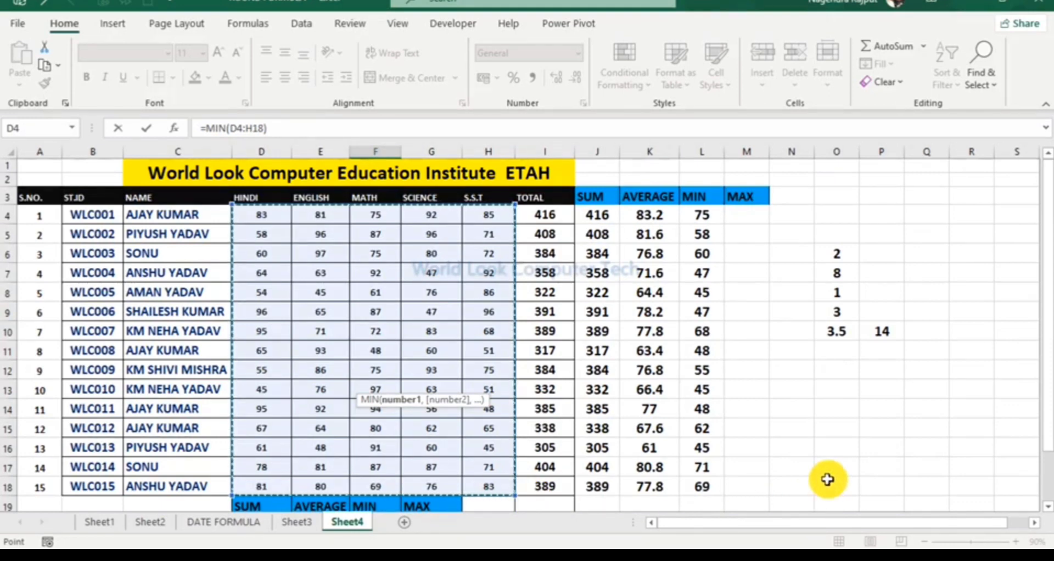
pyautogui.press('Return')
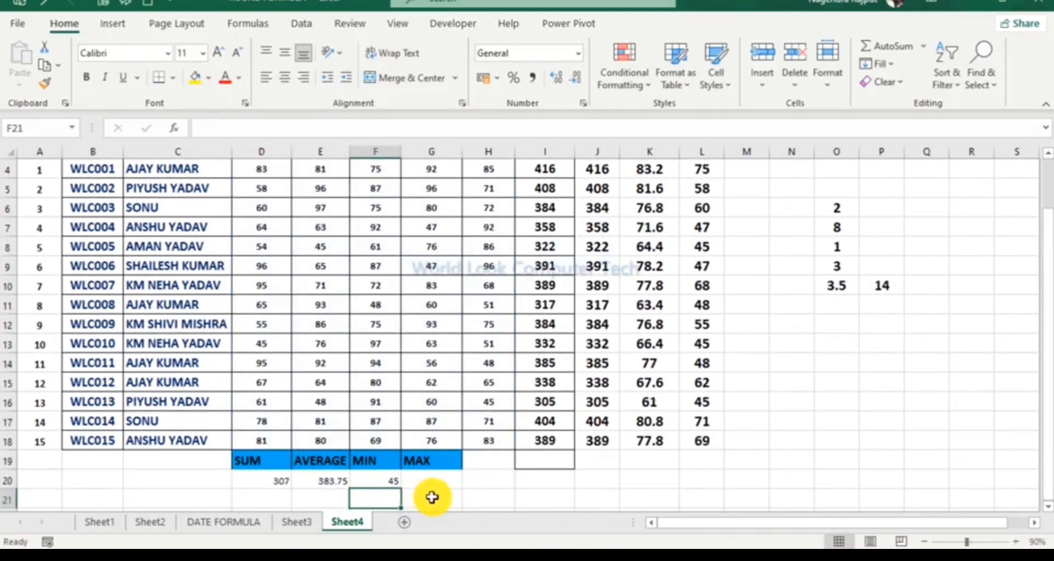
pyautogui.press('Up')
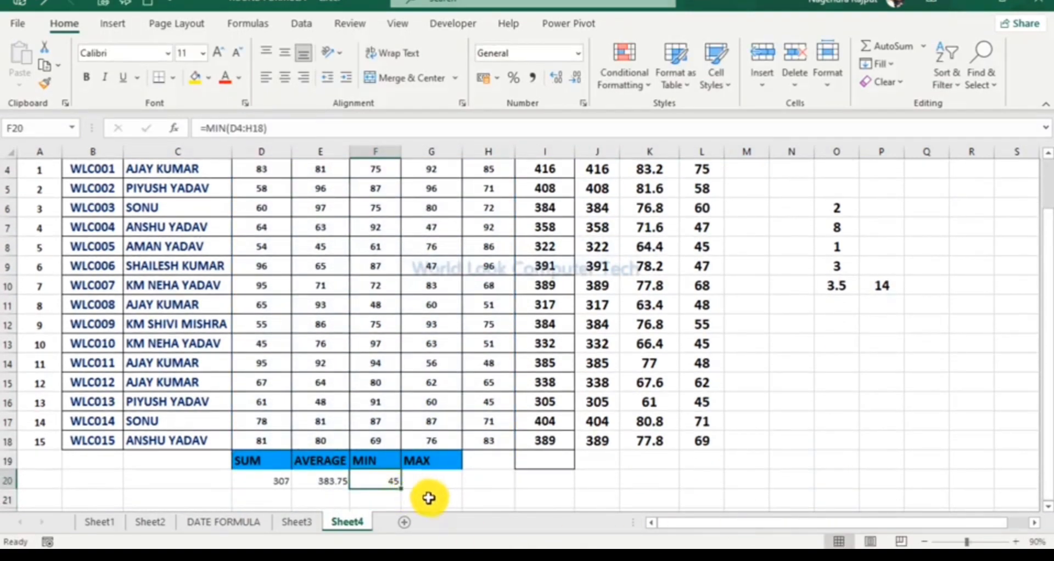
pyautogui.click(262, 345)
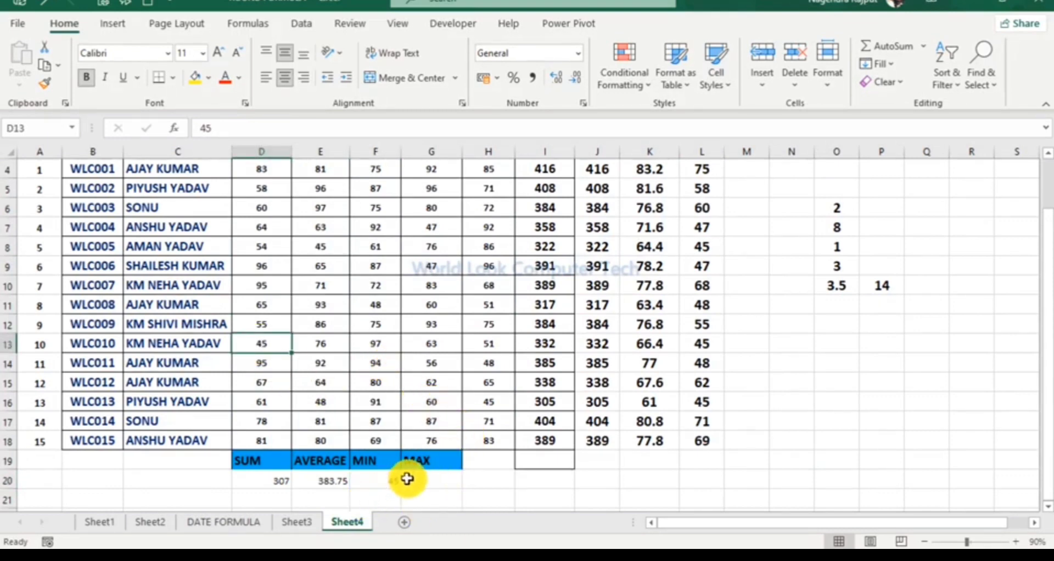
# - Copy the bold bordered style of the total in I18 onto result cells D20:F20
pyautogui.click(521, 442)
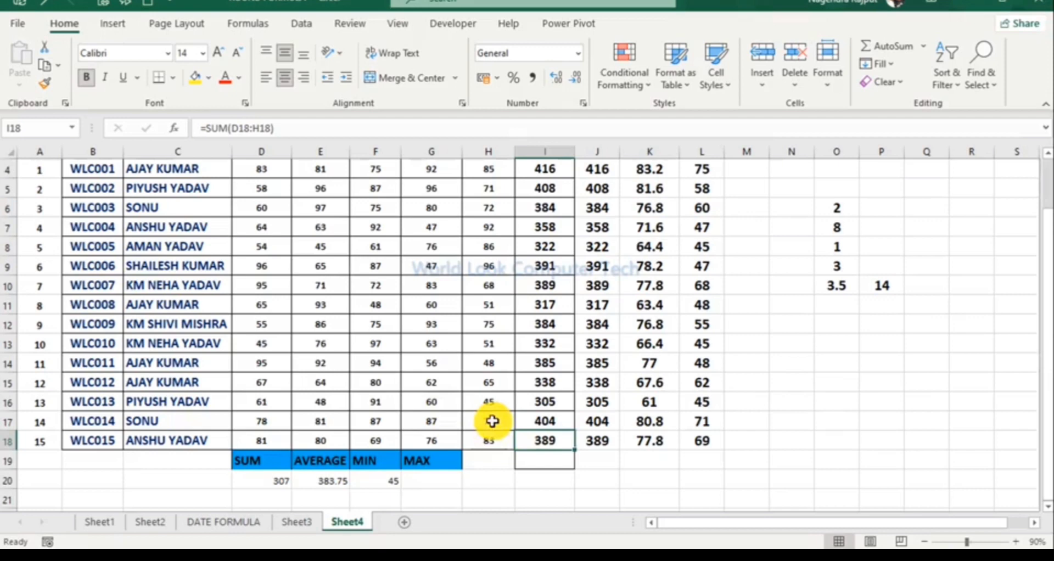
pyautogui.click(45, 83)
pyautogui.moveTo(274, 481); pyautogui.dragTo(377, 481)
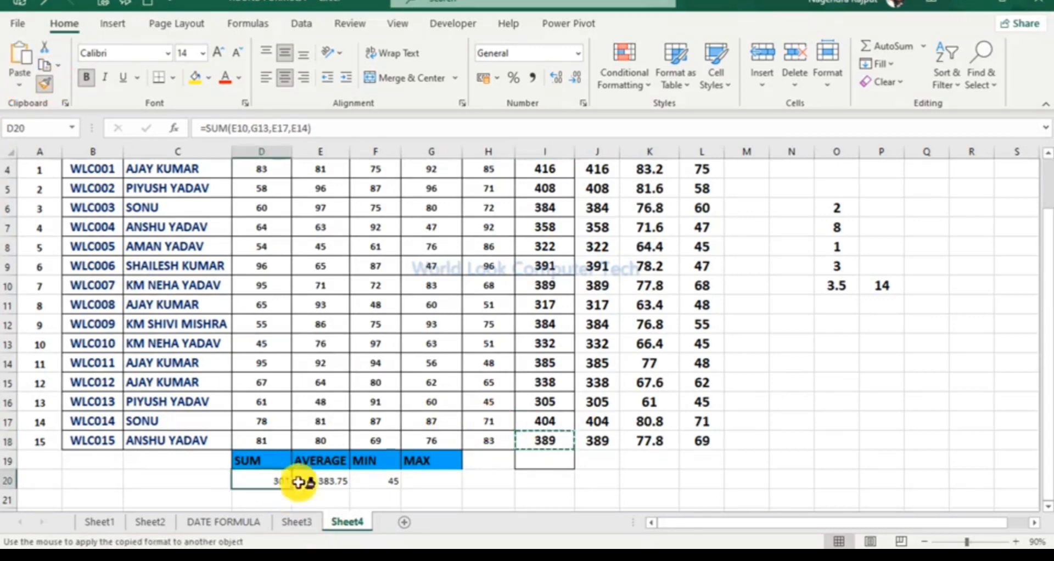
# - Format Paint the MIN result in F20 onto the empty MAX result cell G20
pyautogui.click(384, 480)
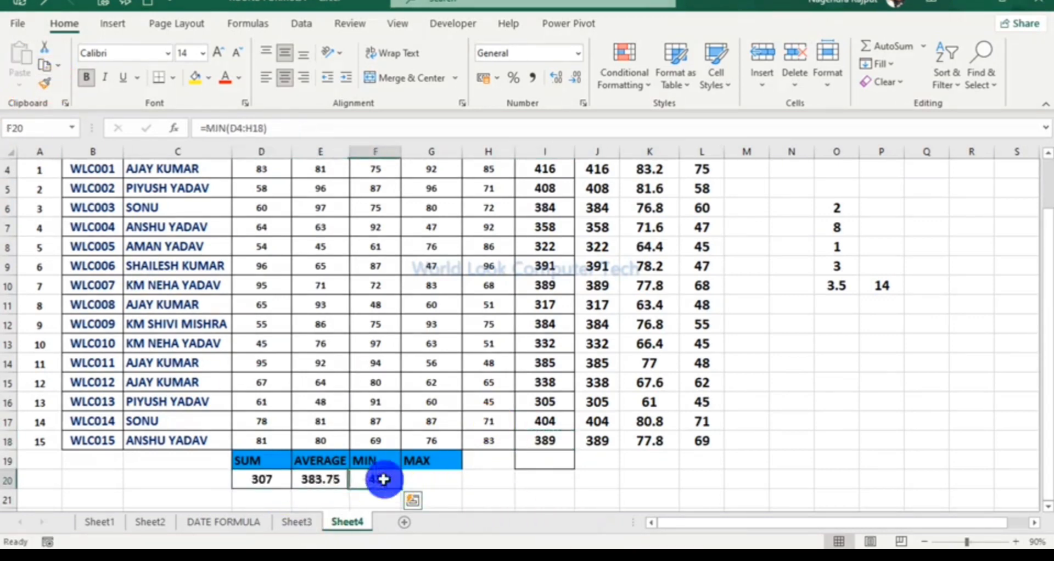
pyautogui.click(48, 88)
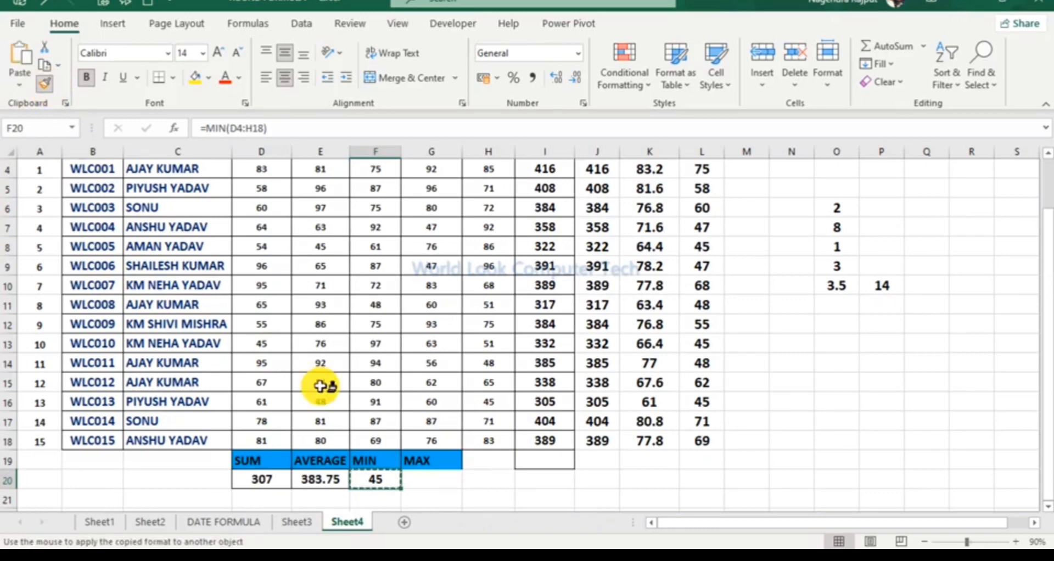
pyautogui.click(431, 479)
pyautogui.click(645, 493)
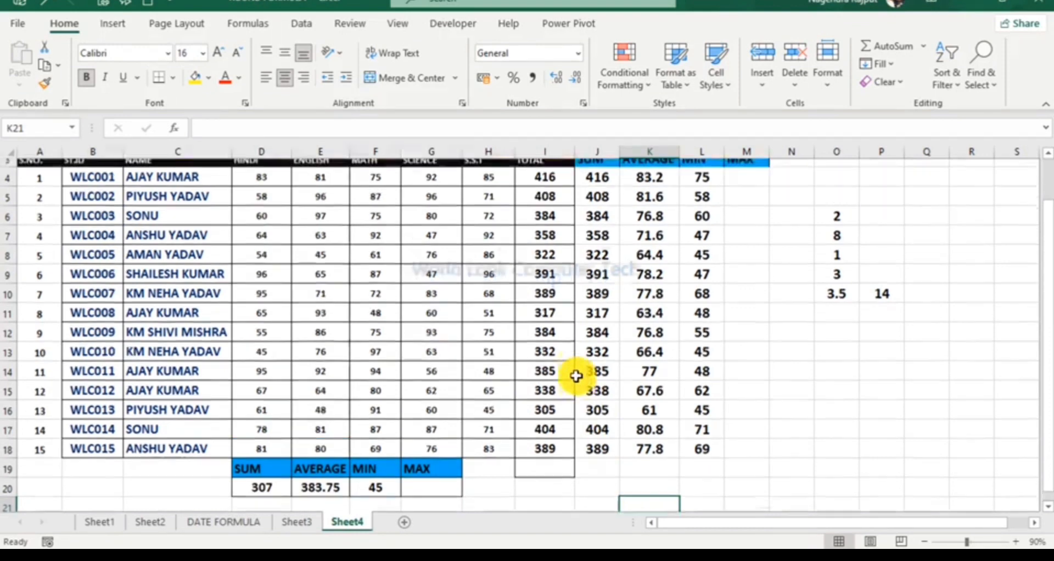
pyautogui.scroll(1, 576, 376)
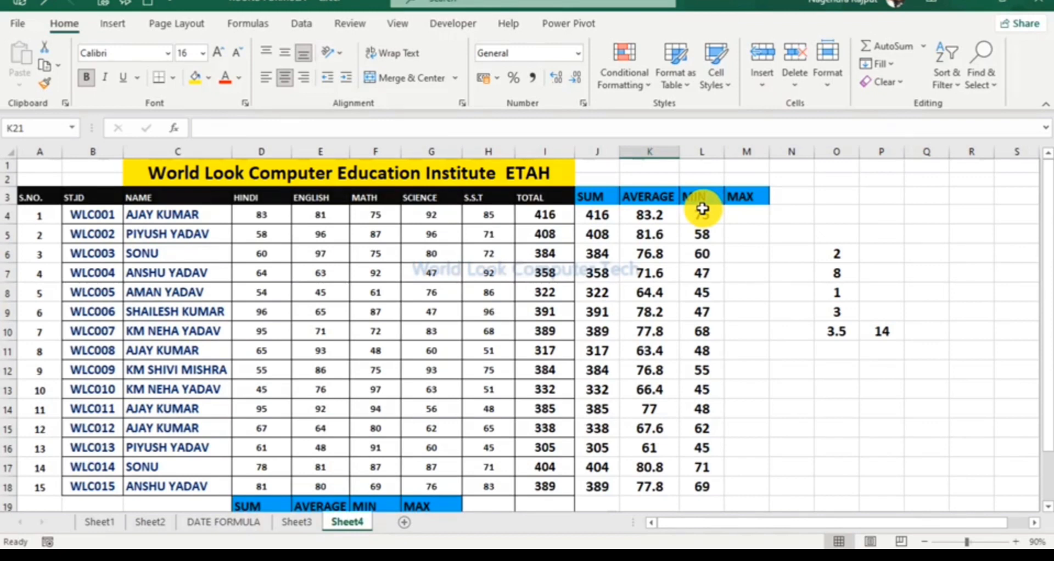
# - Enter =MAX(D4:H4) in M4, giving 92, and check it against G4
pyautogui.click(742, 215)
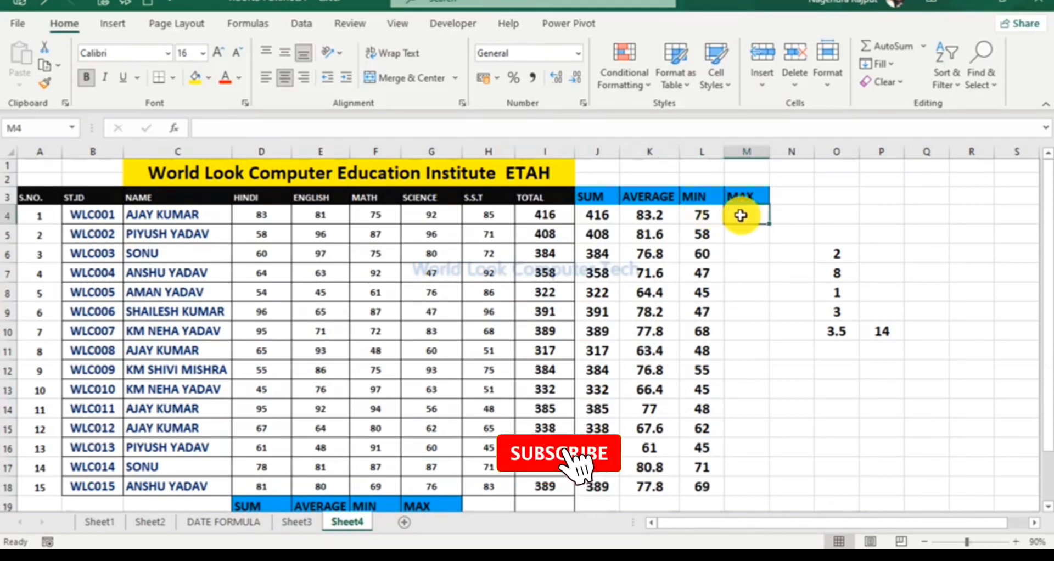
pyautogui.write('=')
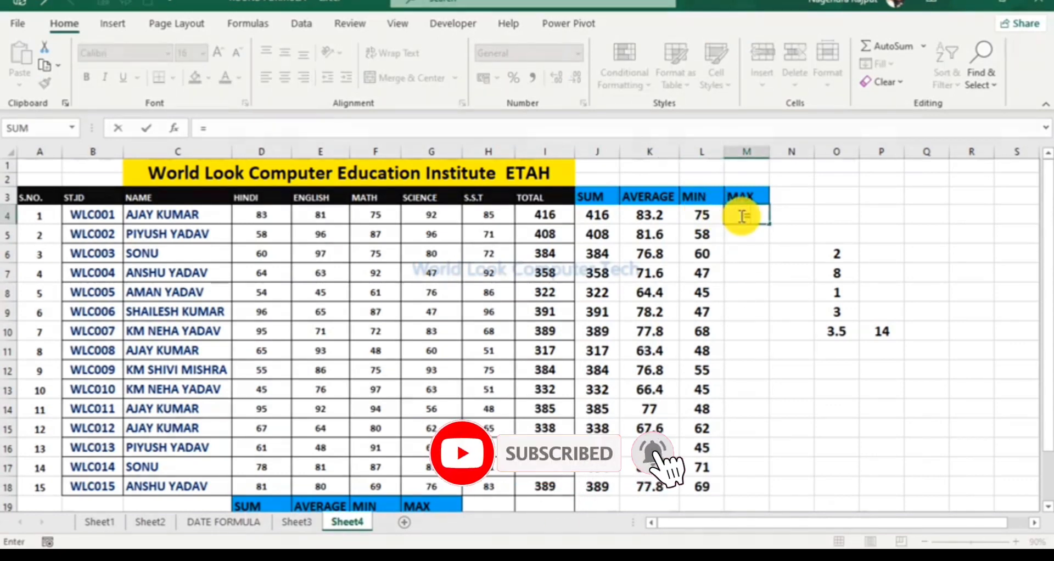
pyautogui.write('MAX')
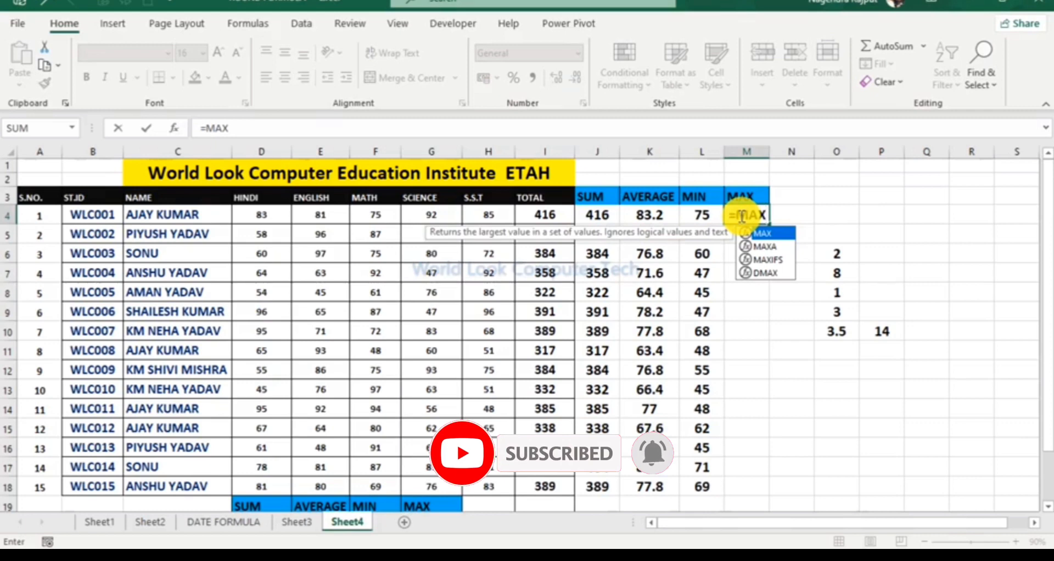
pyautogui.write('(')
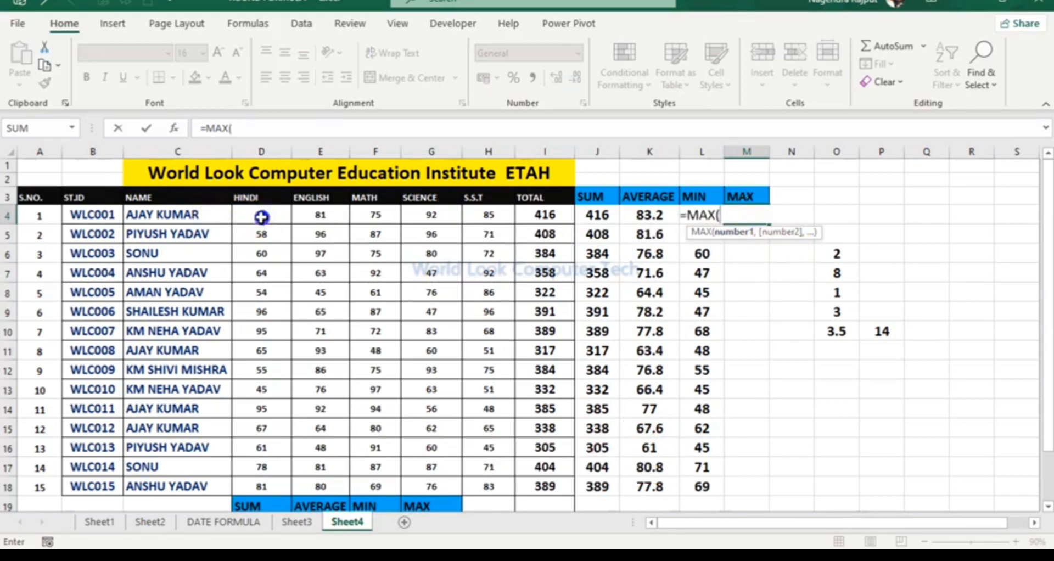
pyautogui.moveTo(263, 213); pyautogui.dragTo(570, 226)
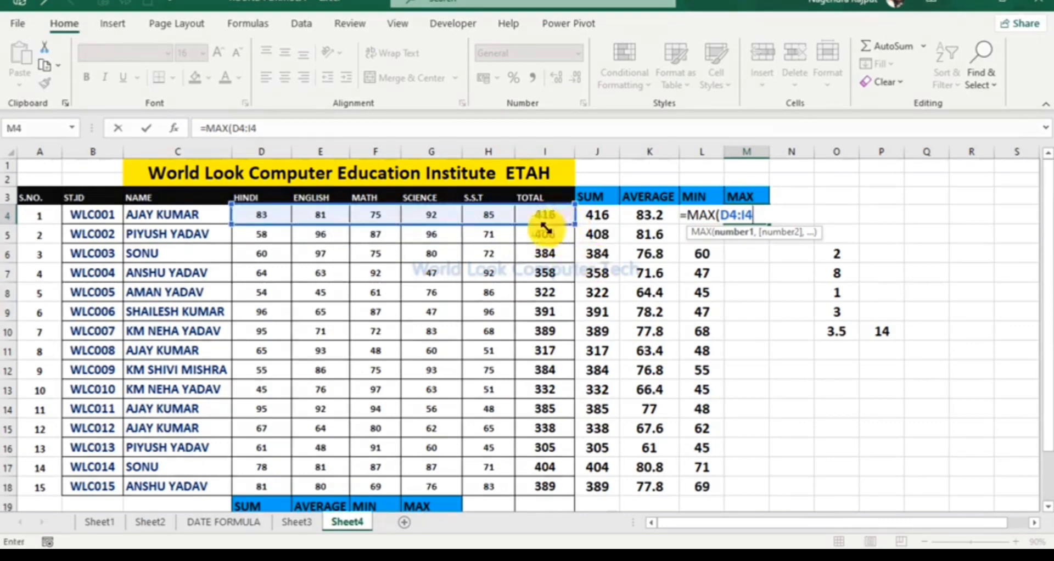
pyautogui.moveTo(571, 224); pyautogui.dragTo(511, 224)
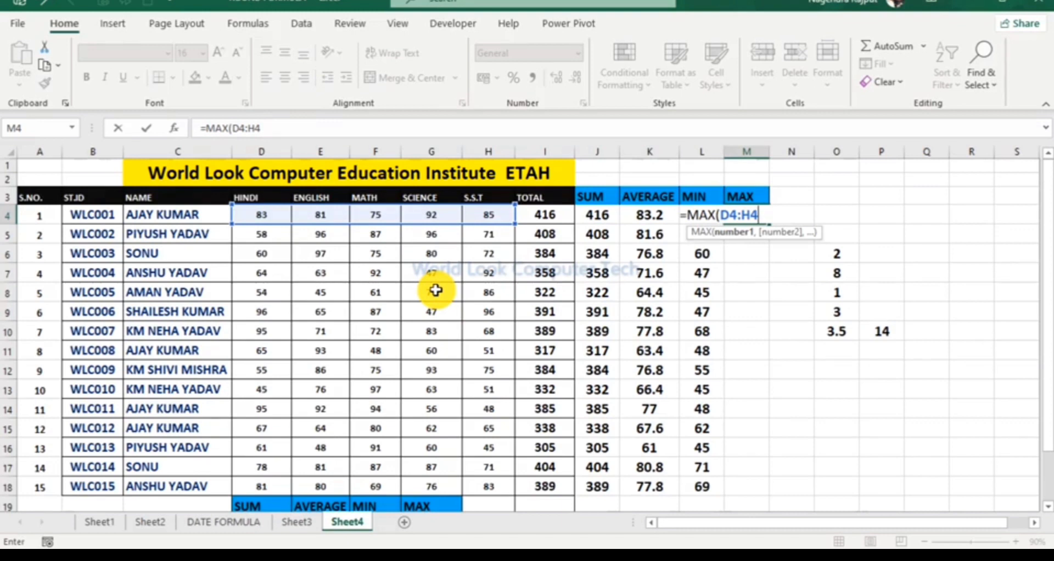
pyautogui.press('Return')
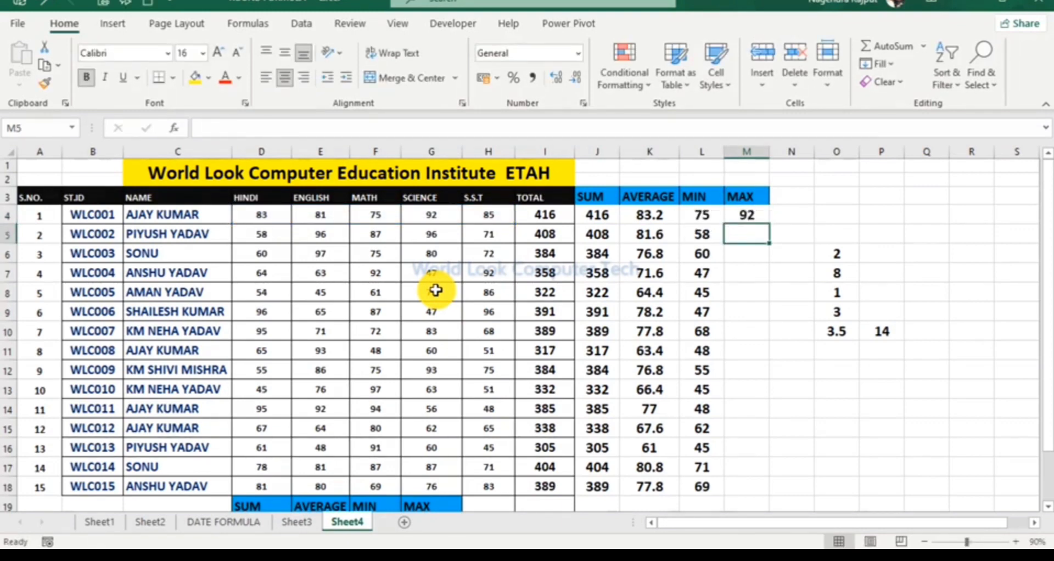
pyautogui.click(432, 215)
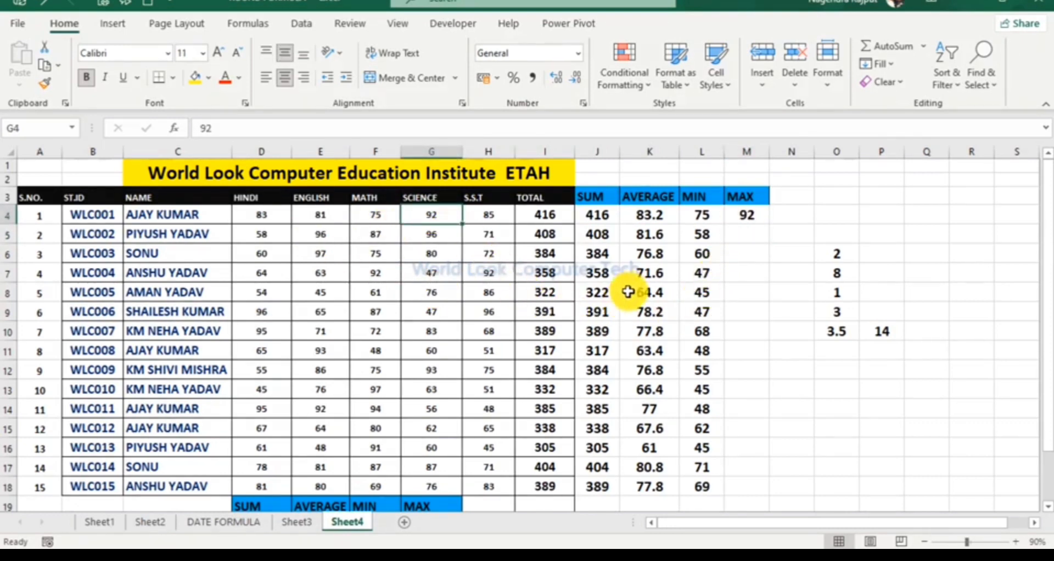
# - Fill =MAX(D4:H4) from M4 down to M18, check row 12, then select G20
pyautogui.click(742, 217)
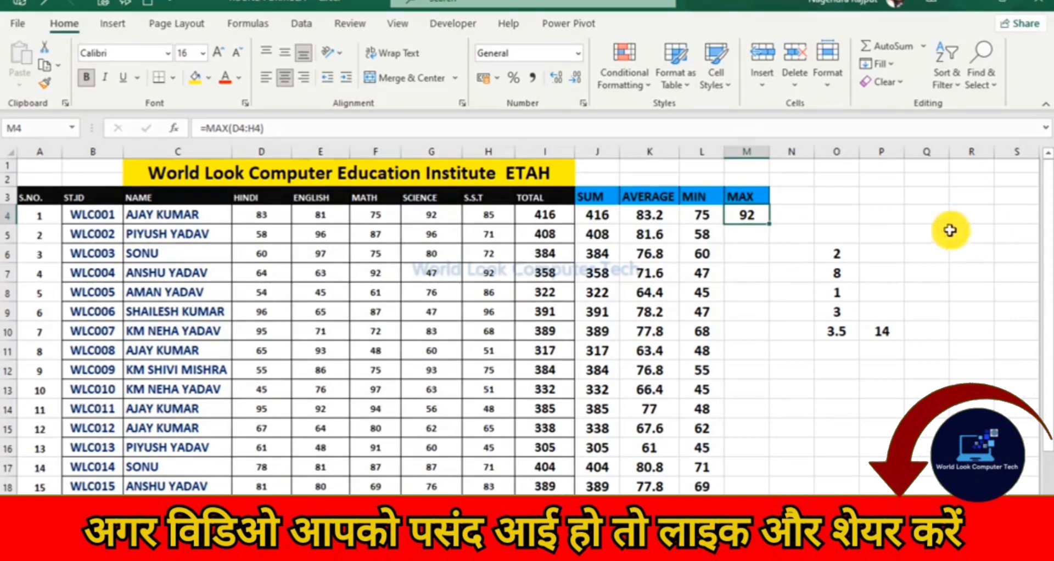
pyautogui.moveTo(768, 222); pyautogui.dragTo(779, 489)
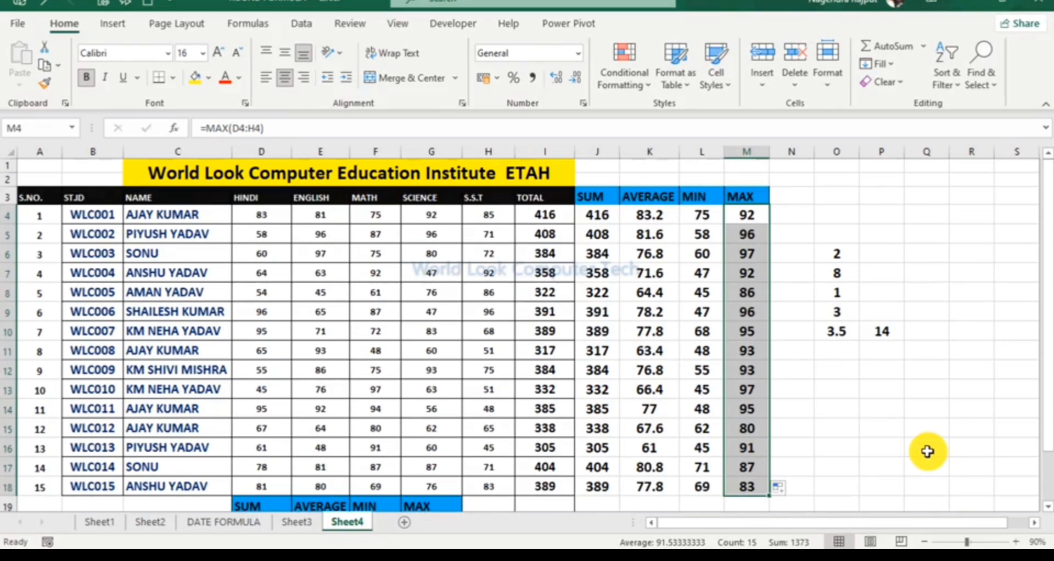
pyautogui.click(752, 373)
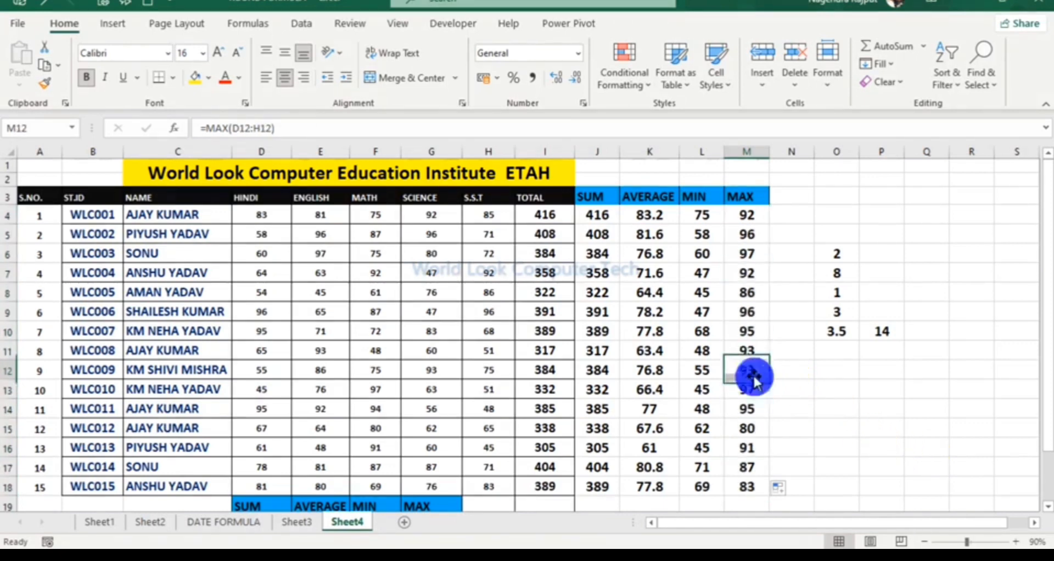
pyautogui.scroll(-1, 757, 377)
pyautogui.click(429, 480)
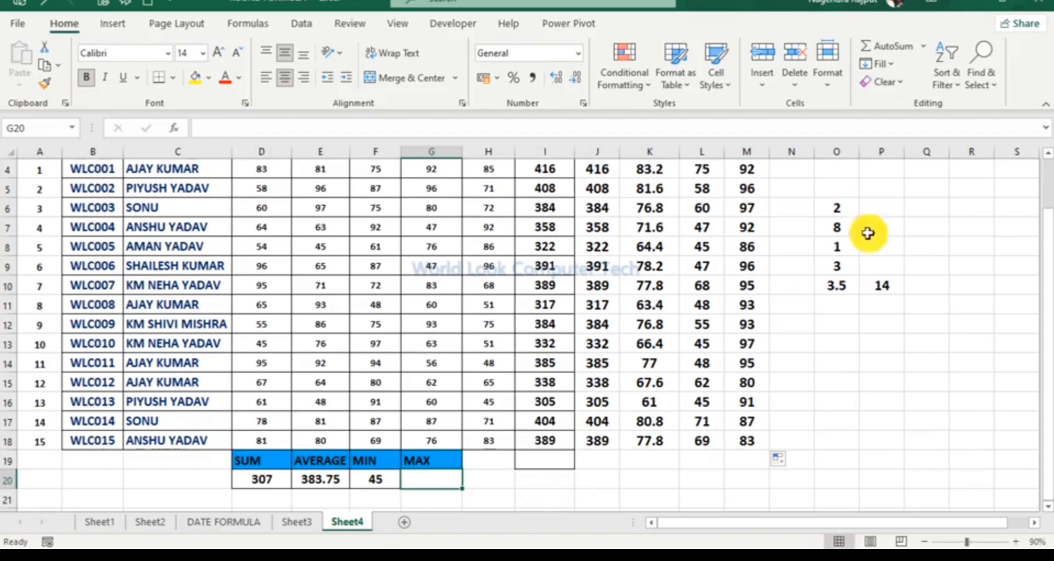
# - Use AutoSum Max to enter =MAX(D4:H18) in G20, giving 97
pyautogui.click(924, 49)
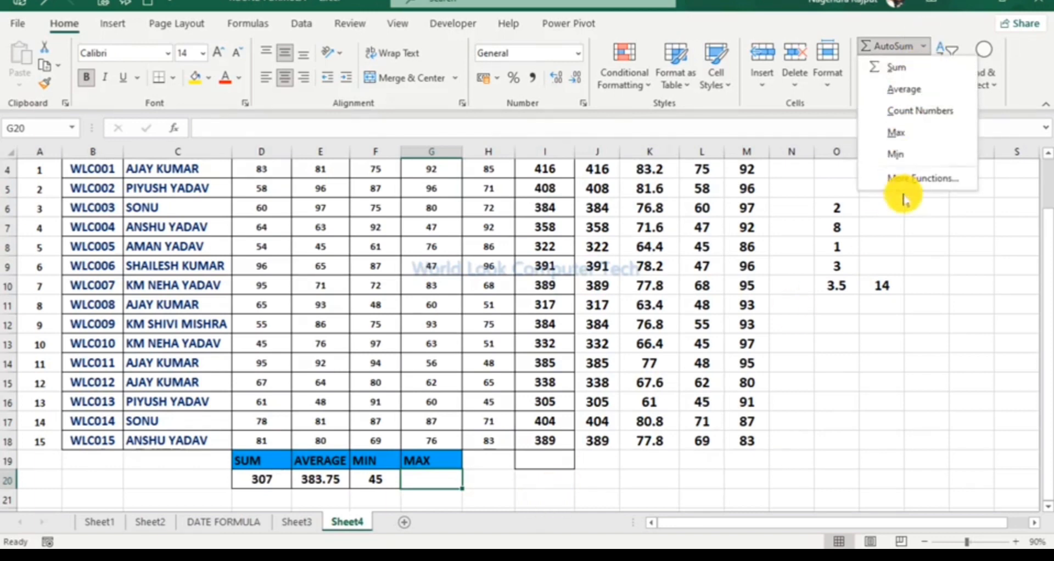
pyautogui.click(896, 132)
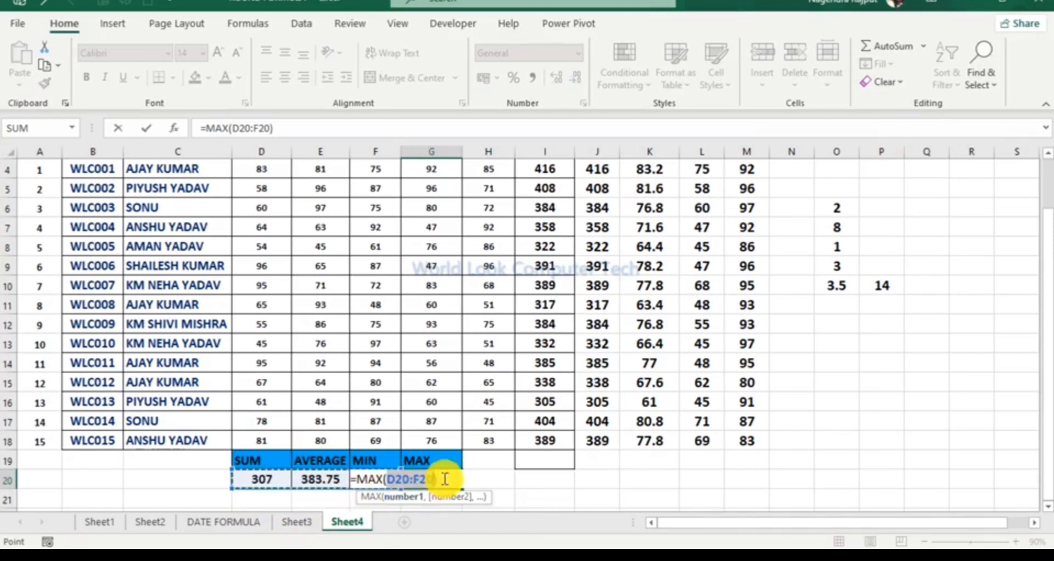
pyautogui.press('BackSpace')
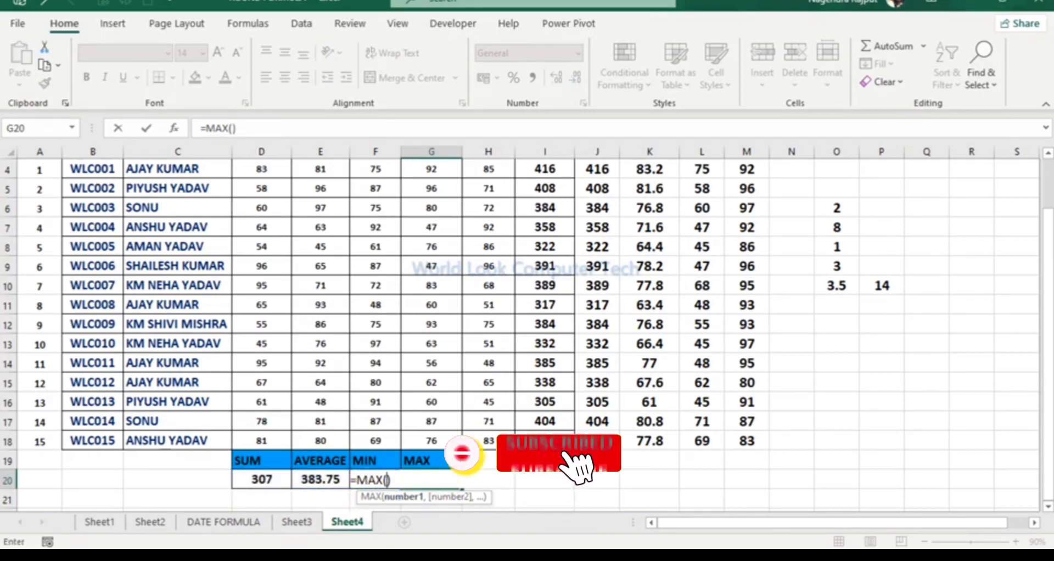
pyautogui.scroll(1, 273, 208)
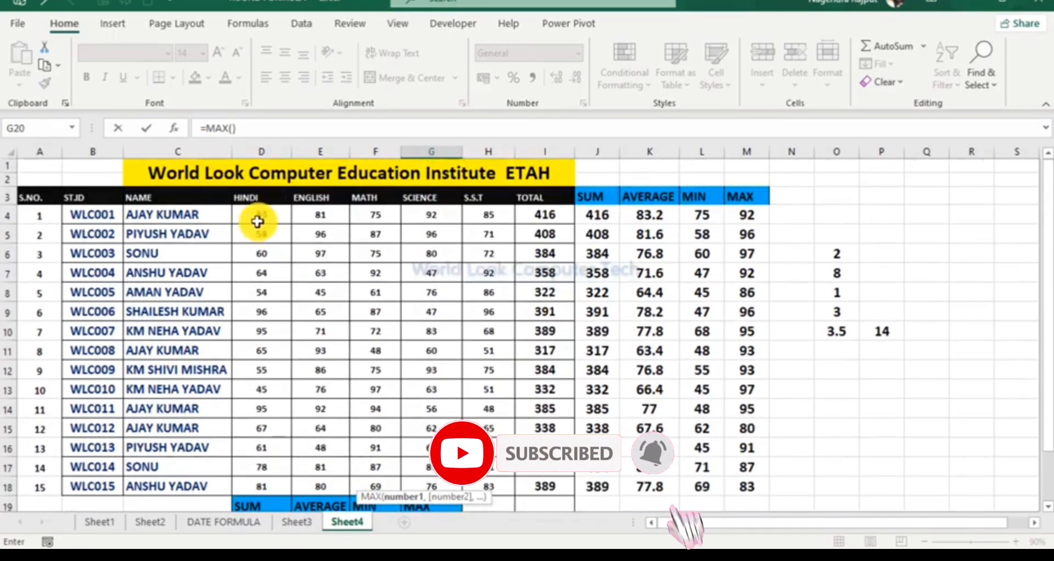
pyautogui.moveTo(273, 212)
pyautogui.mouseDown()
pyautogui.moveTo(489, 447)
pyautogui.moveTo(486, 485)
pyautogui.mouseUp()
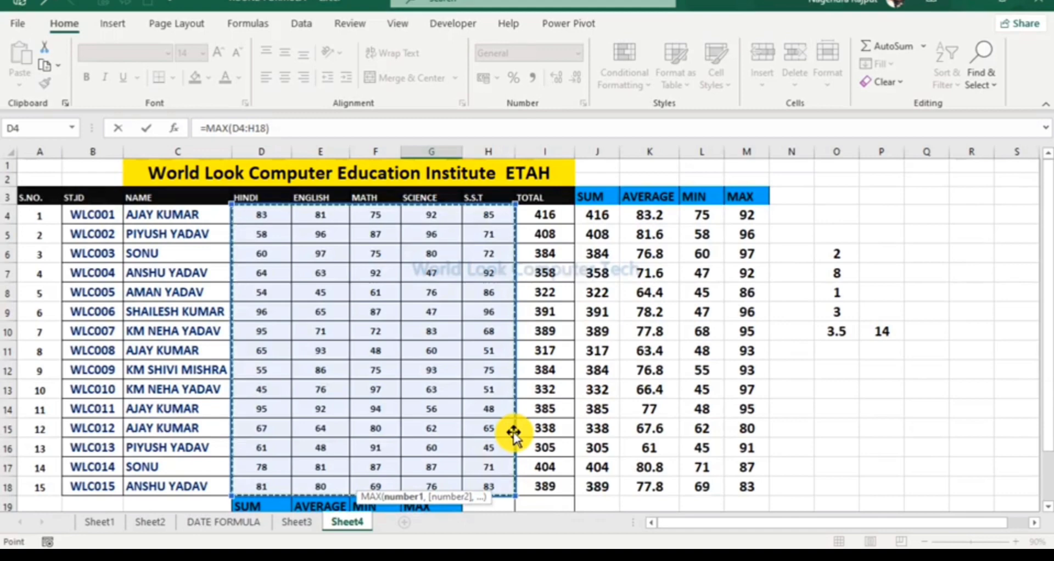
pyautogui.scroll(-1, 509, 433)
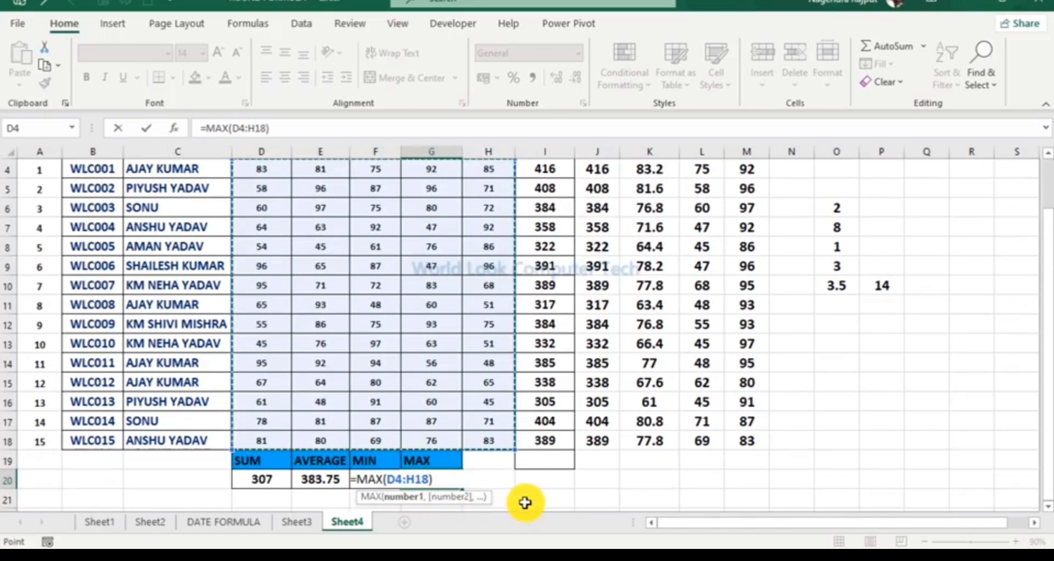
pyautogui.press('Return')
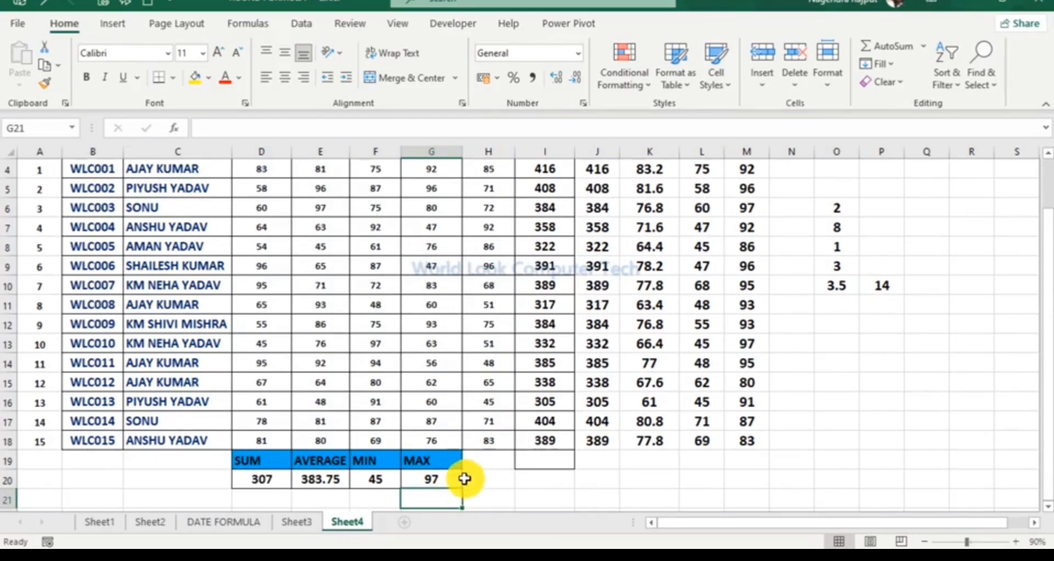
pyautogui.click(431, 403)
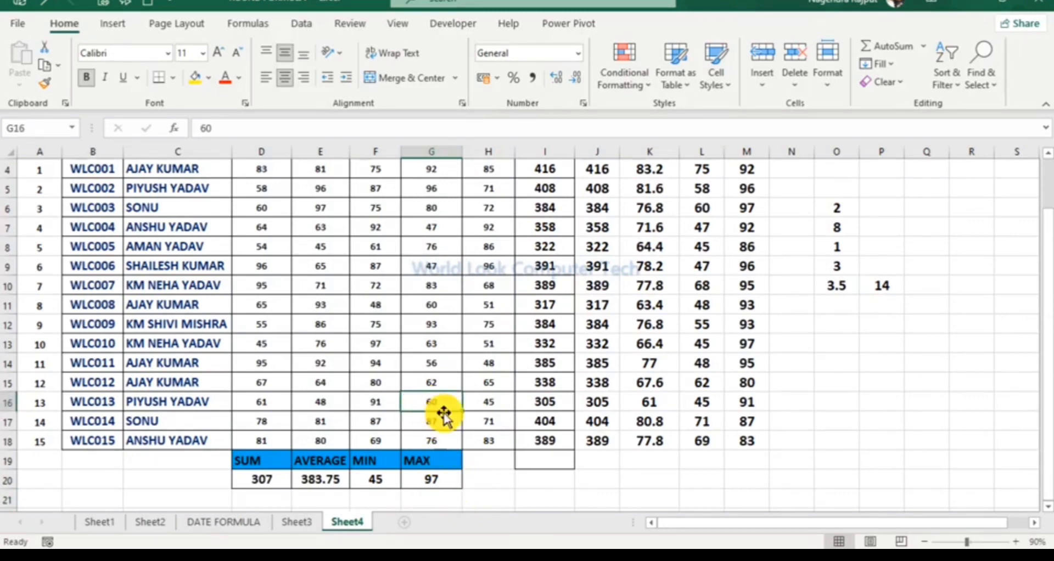
pyautogui.scroll(1, 444, 416)
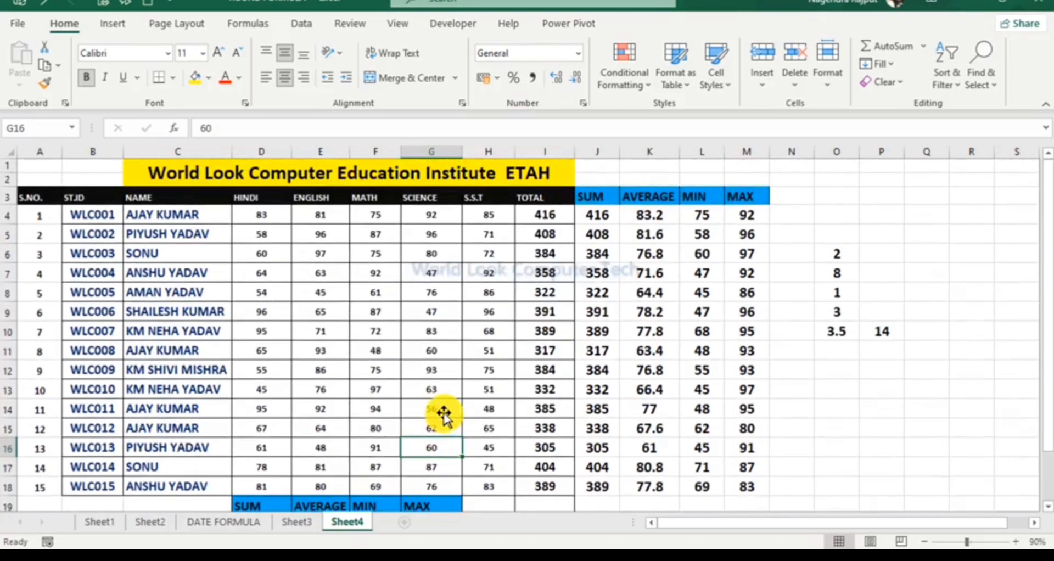
pyautogui.click(381, 391)
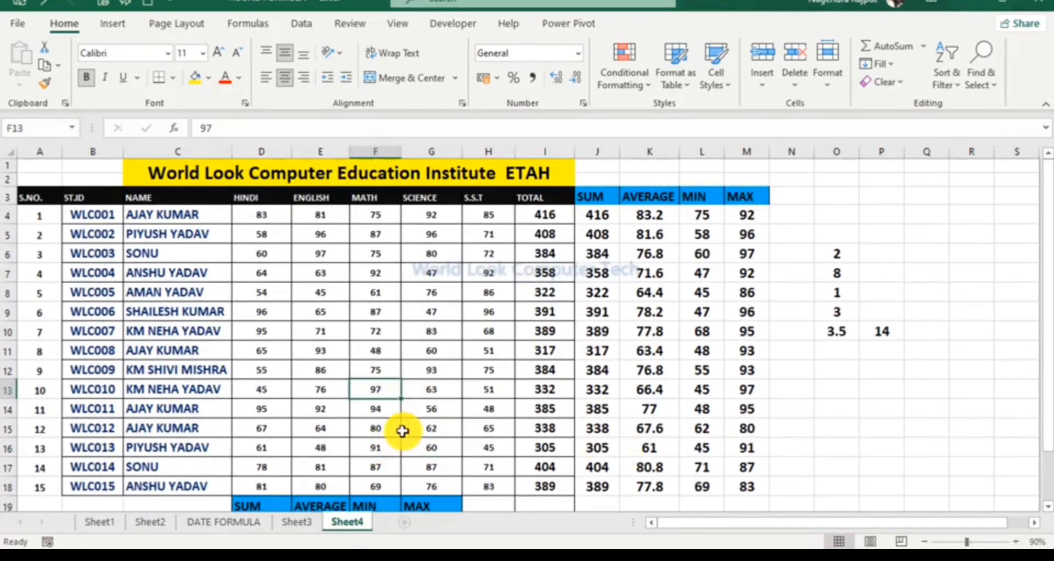
pyautogui.scroll(-1, 406, 424)
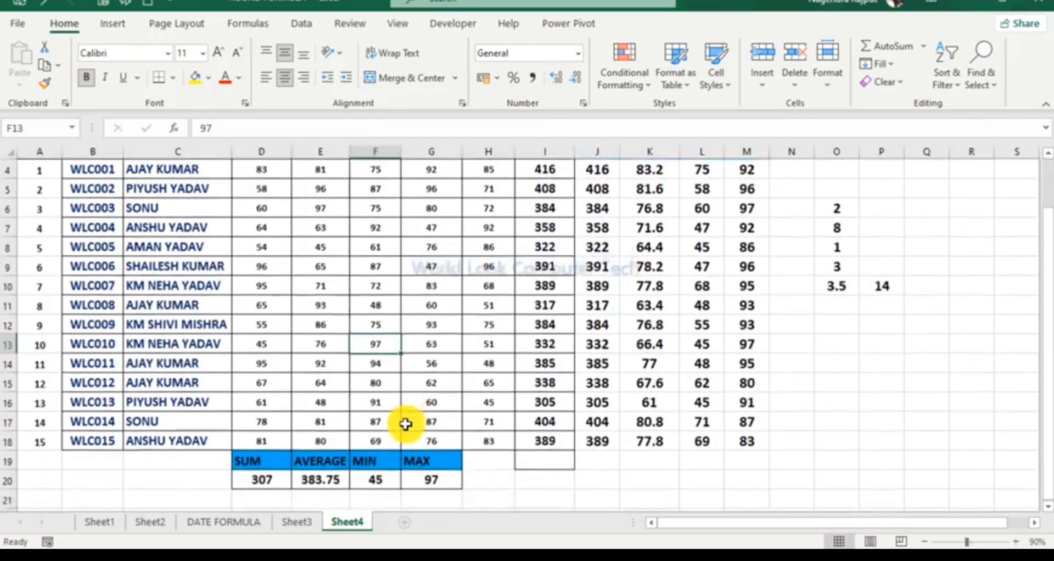
pyautogui.scroll(-1, 405, 427)
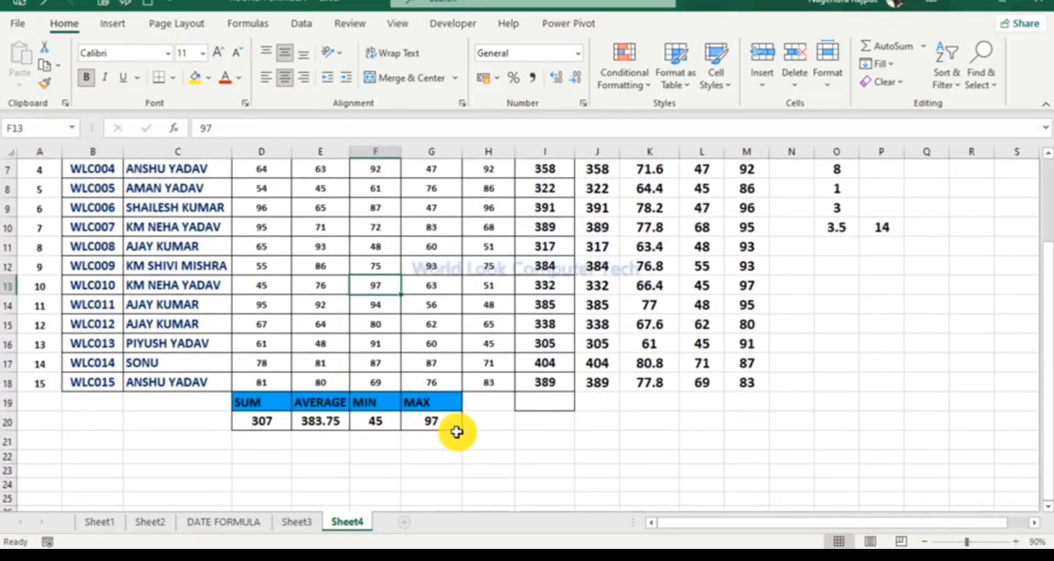
pyautogui.scroll(1, 458, 431)
pyautogui.scroll(1, 459, 431)
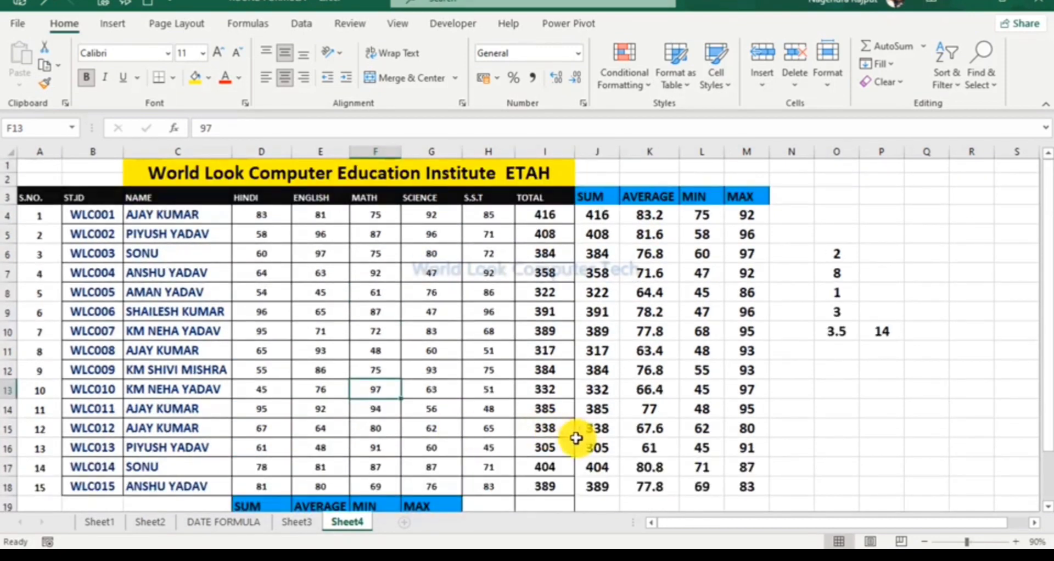